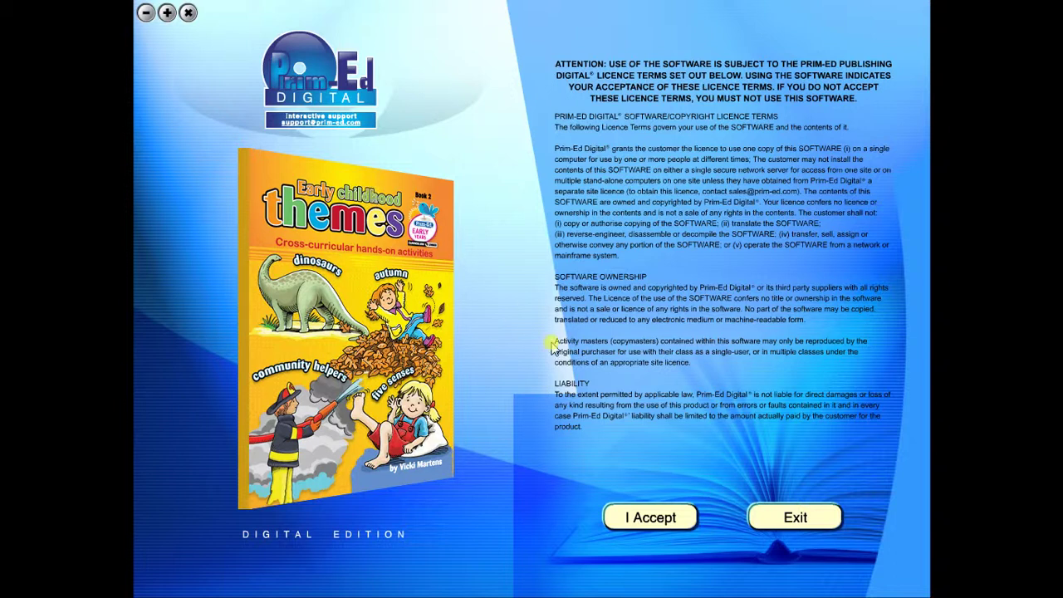
# Step: Accept the licence terms so Early Childhood Themes Book 2 opens at its contents page
pyautogui.click(649, 520)
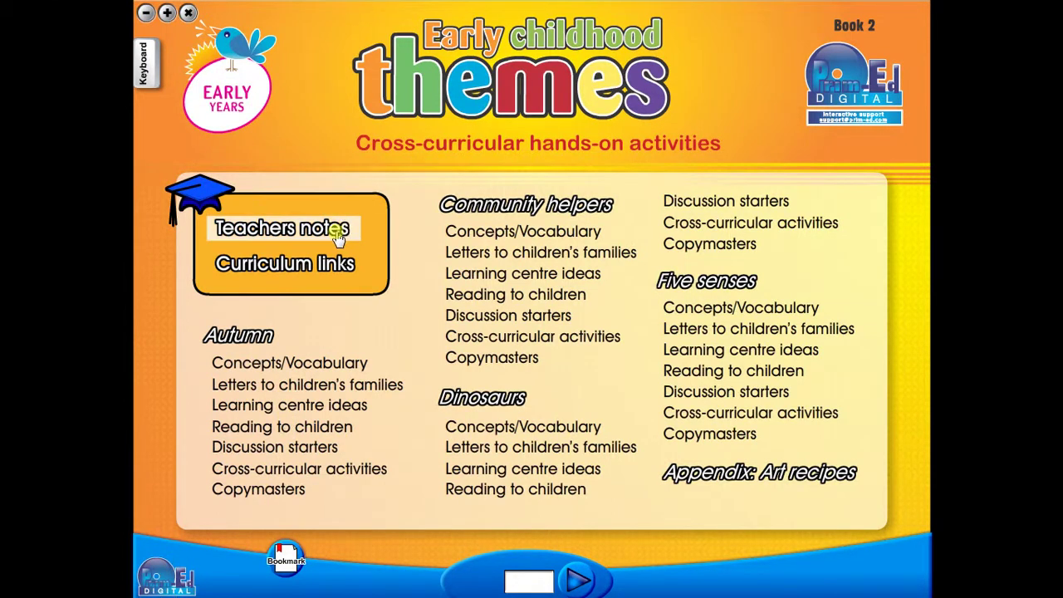
# Step: Open the Autumn family letter, page forward to page 6, then back to page 4
pyautogui.click(249, 384)
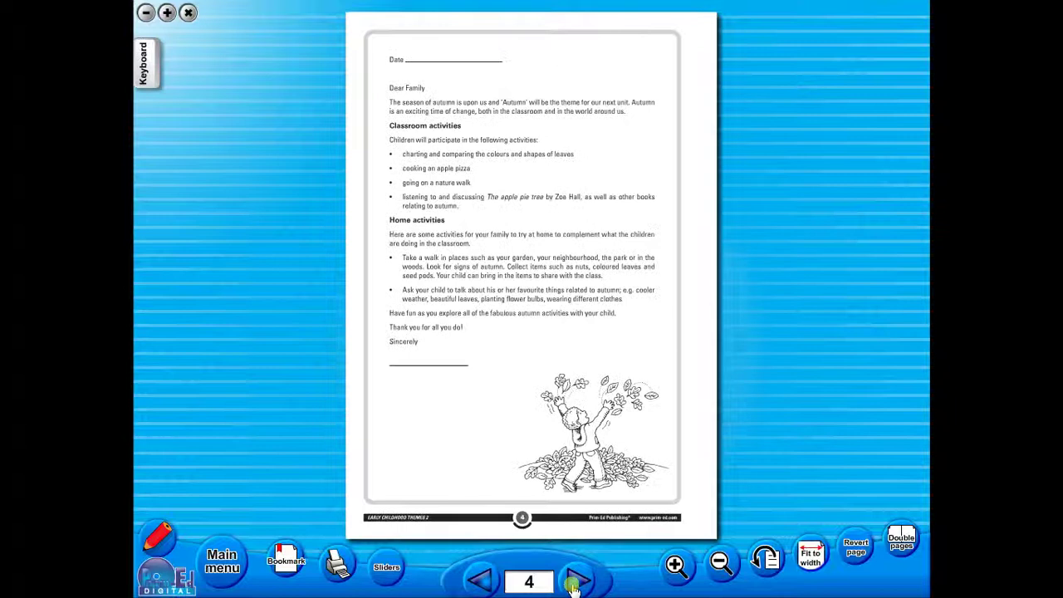
pyautogui.click(574, 582)
pyautogui.click(574, 582)
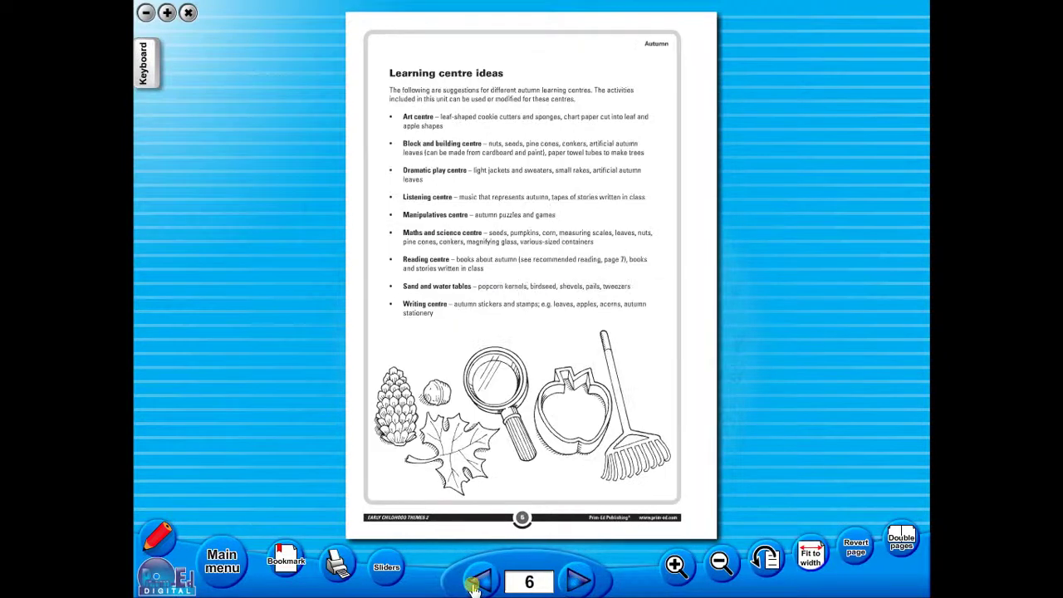
pyautogui.click(478, 582)
pyautogui.click(477, 582)
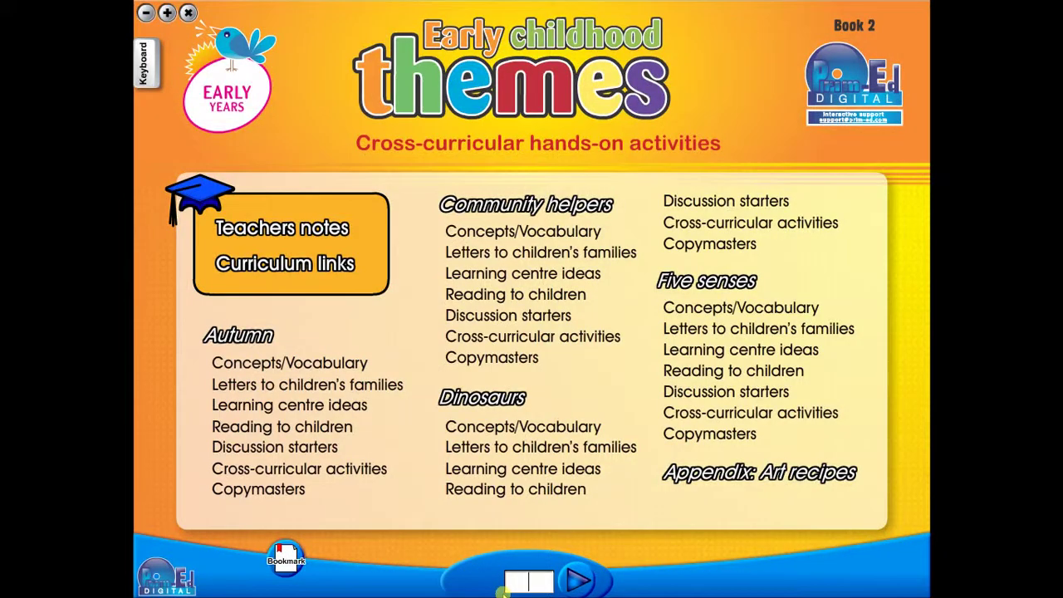
pyautogui.write('45')
# Step: Jump to page 45, view the Teachers notes as double pages, then go to page 23
pyautogui.press('Return')
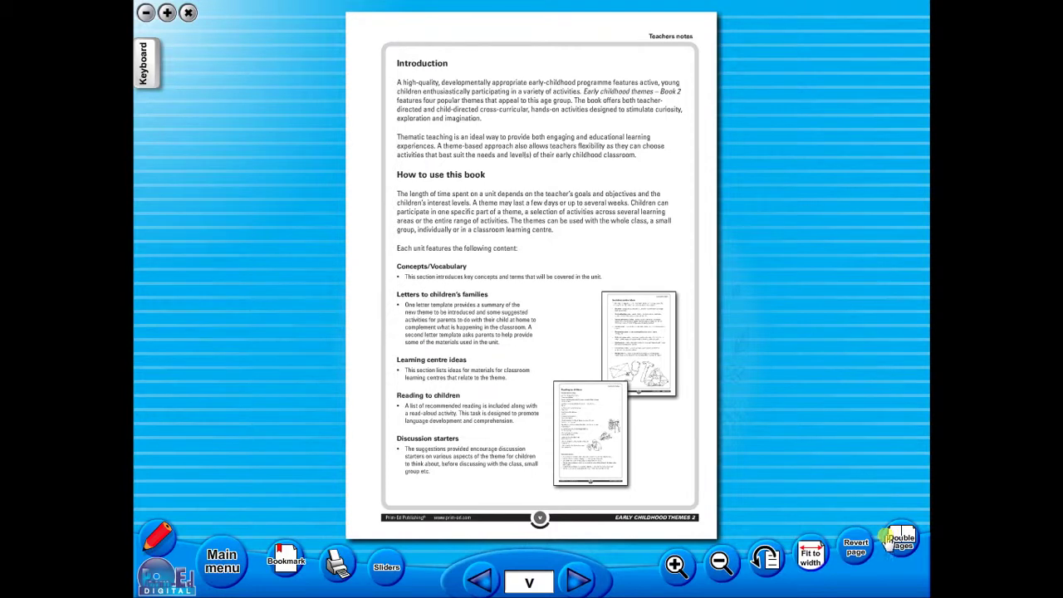
pyautogui.click(887, 535)
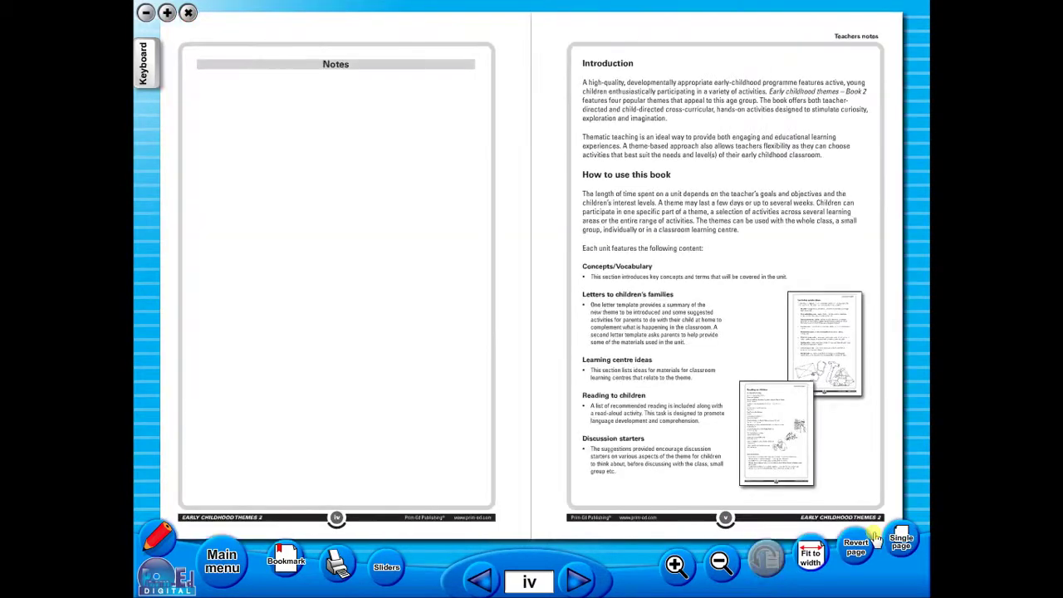
pyautogui.click(573, 583)
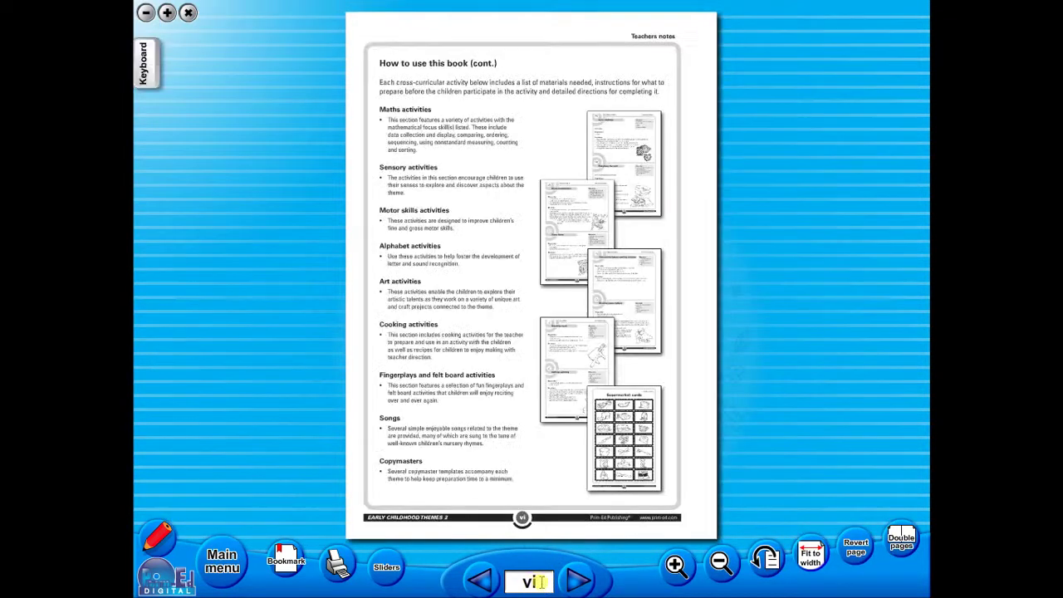
pyautogui.write('23')
pyautogui.press('Return')
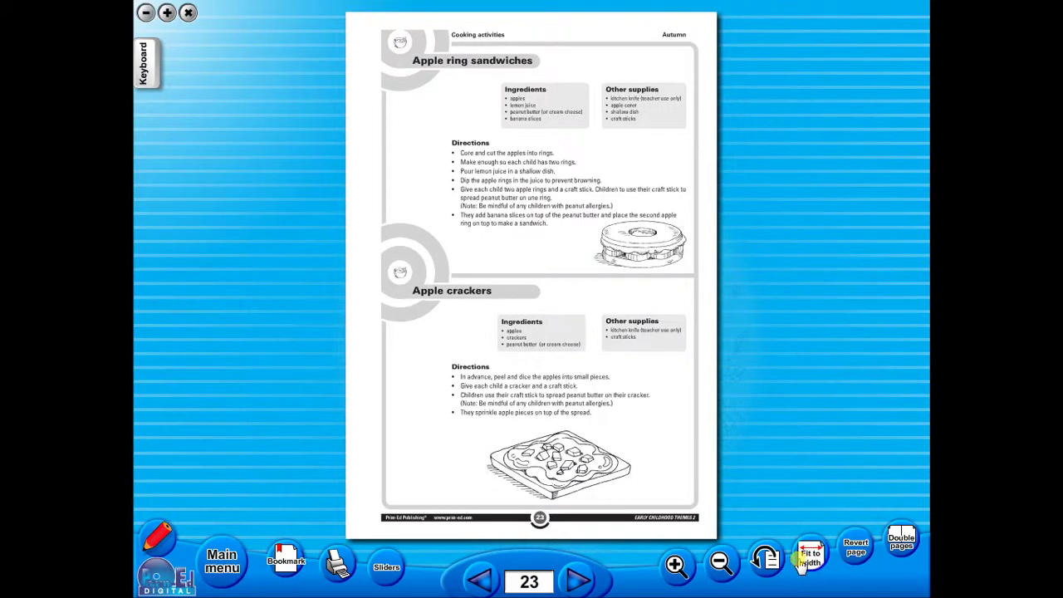
# Step: Fit page 23 to width, zoom out and in, rotate it back upright, then zoom out slightly
pyautogui.click(802, 563)
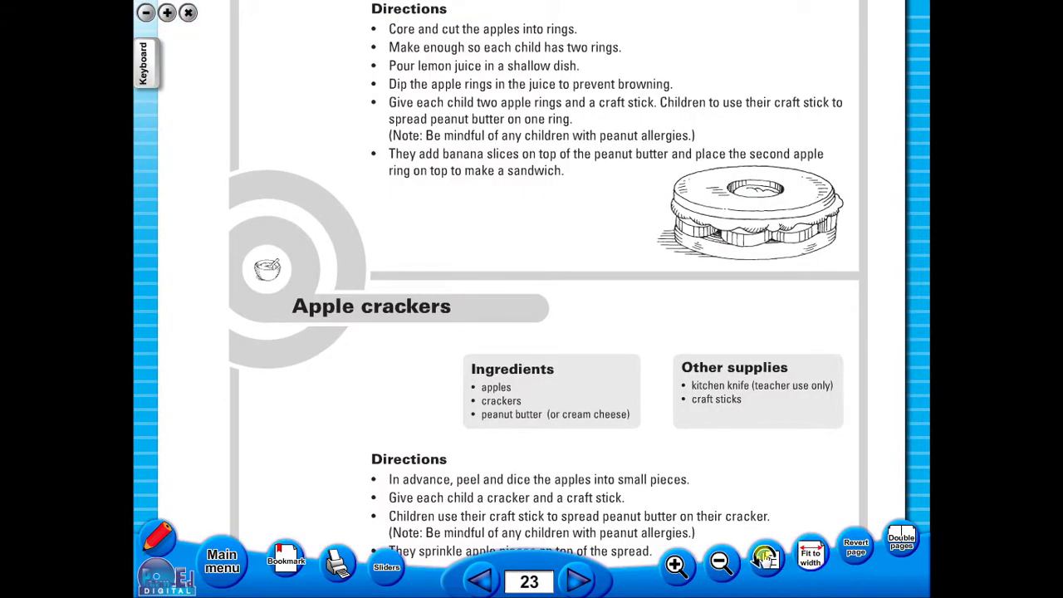
pyautogui.click(719, 562)
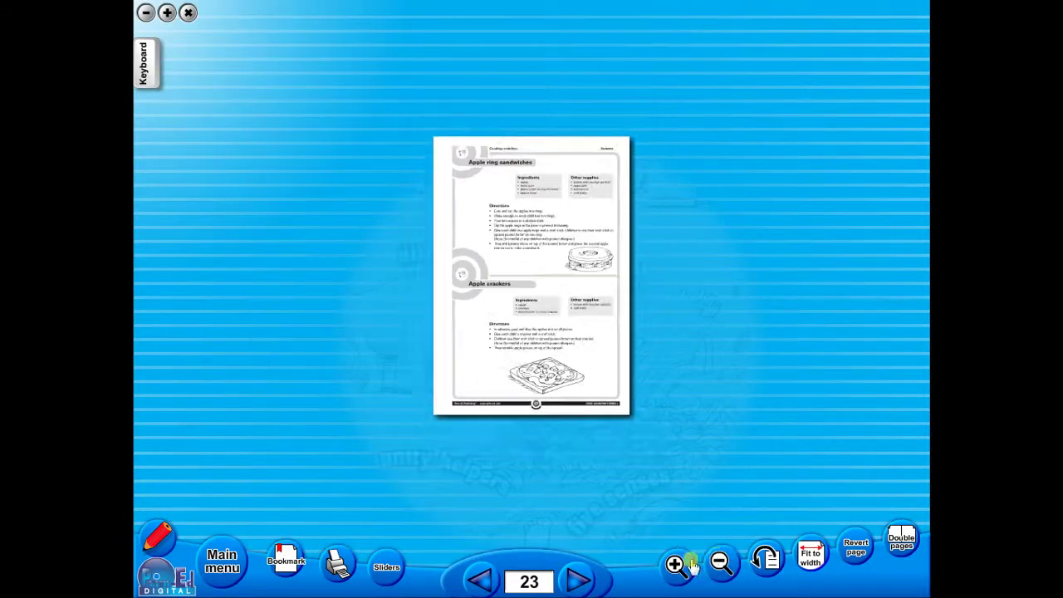
pyautogui.click(689, 565)
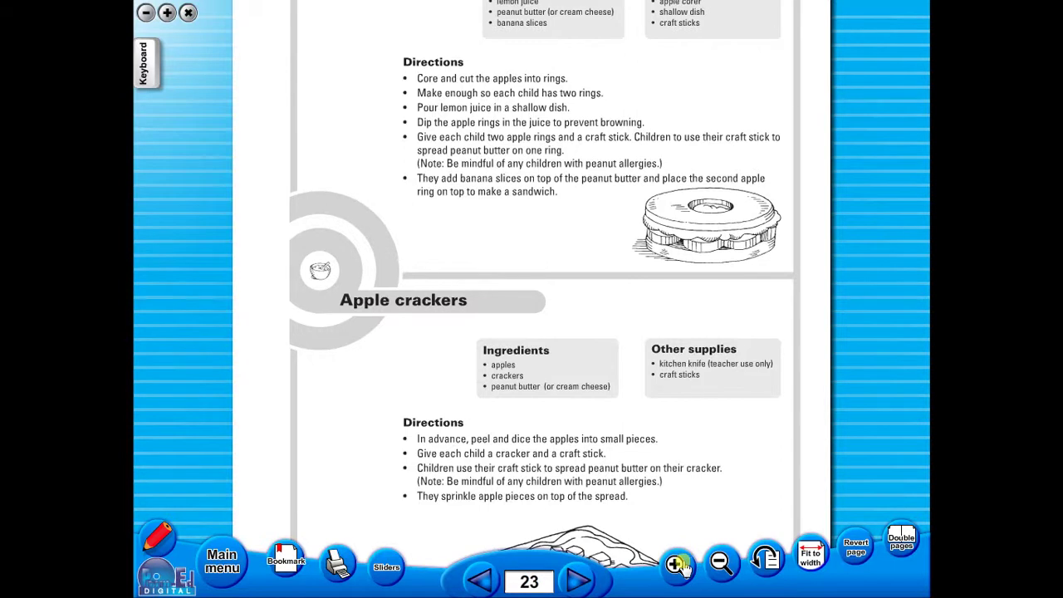
pyautogui.click(769, 570)
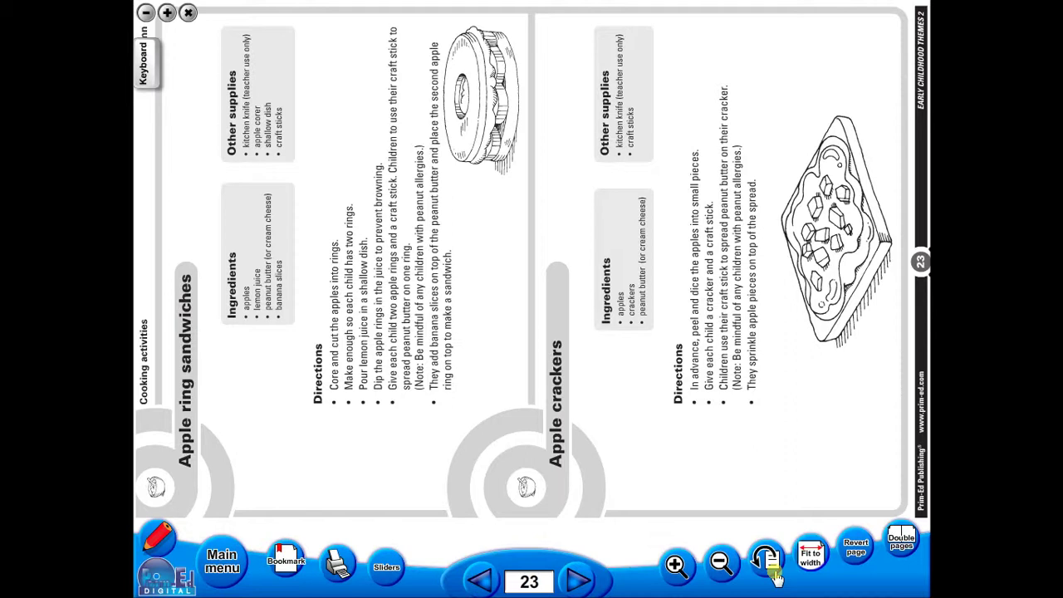
pyautogui.click(774, 578)
pyautogui.click(774, 578)
pyautogui.click(774, 577)
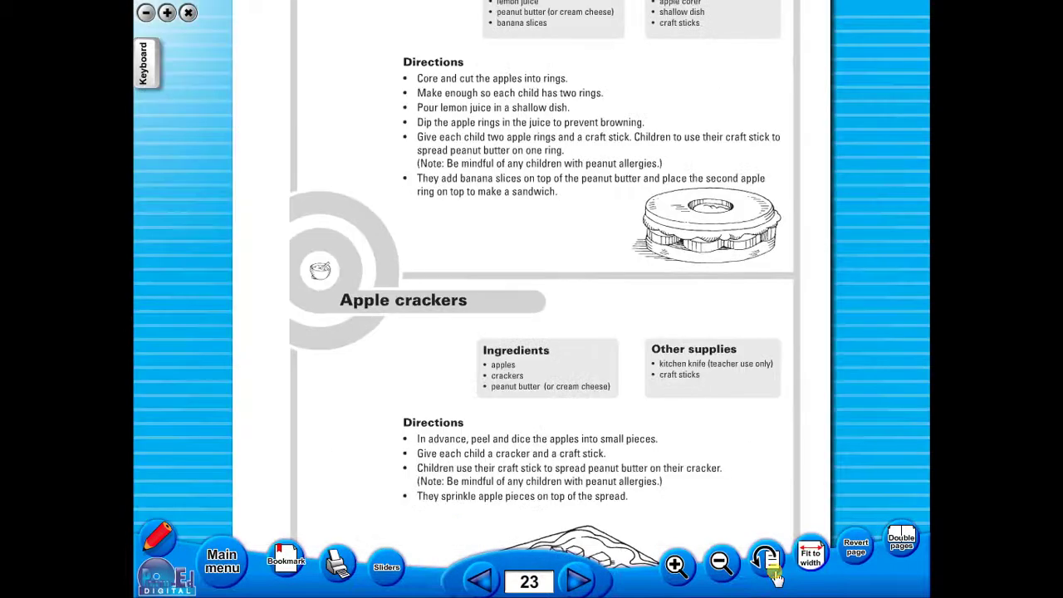
pyautogui.click(722, 562)
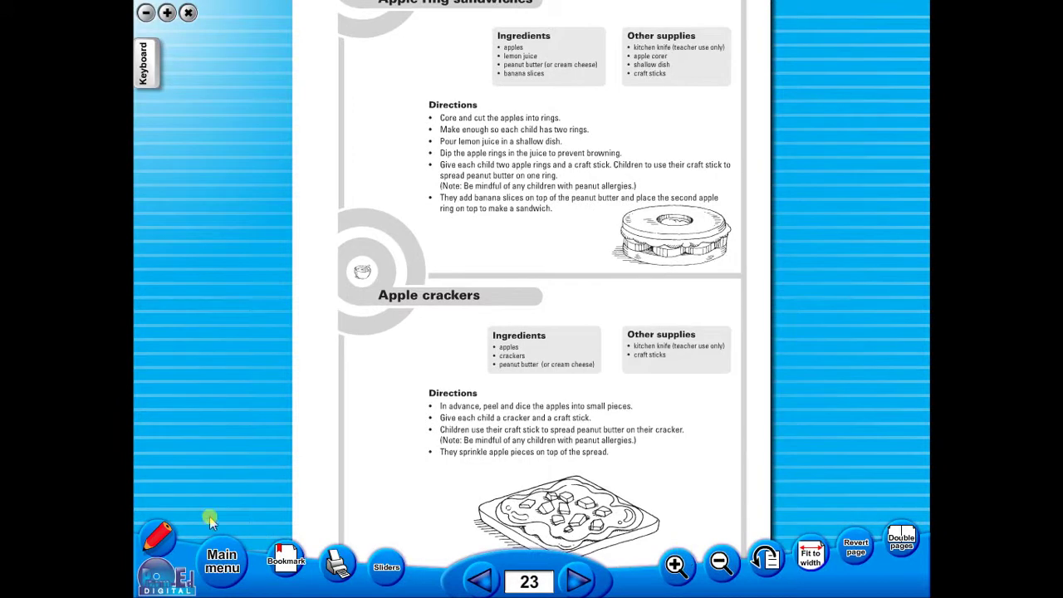
pyautogui.click(382, 569)
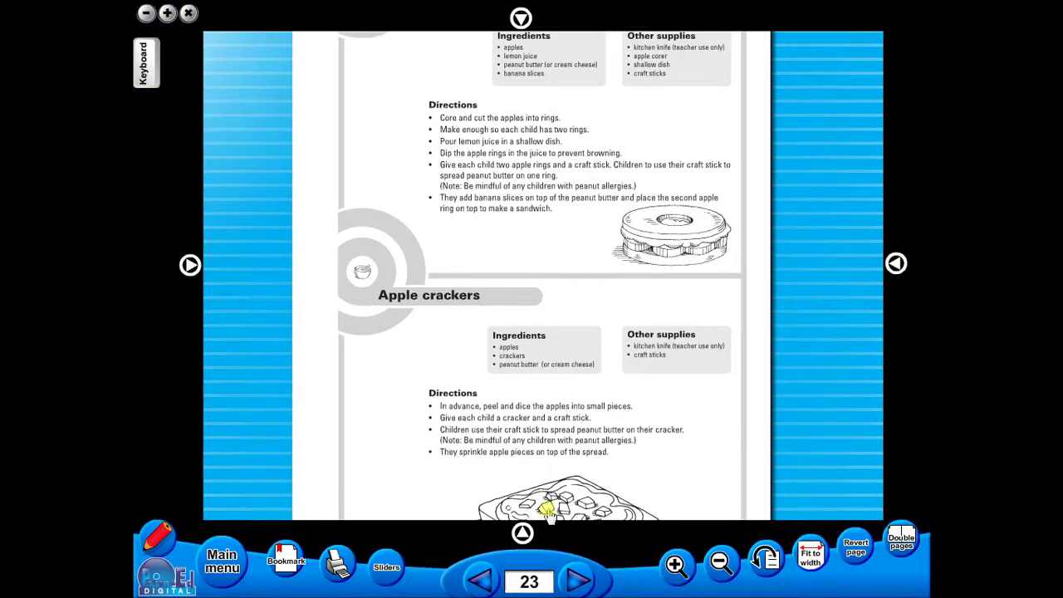
pyautogui.moveTo(519, 533); pyautogui.dragTo(494, 282)
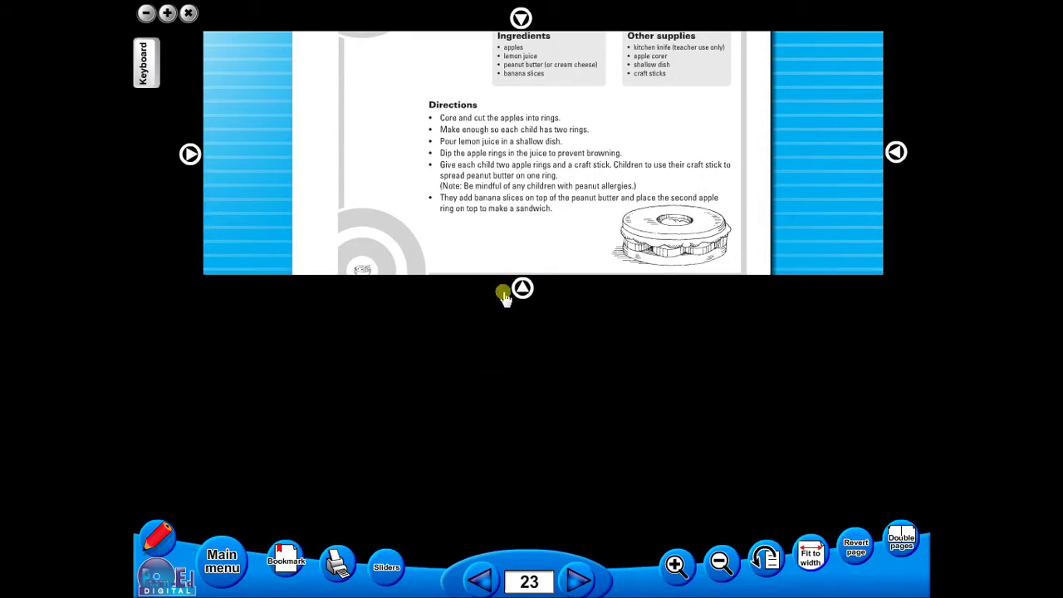
pyautogui.moveTo(523, 291)
pyautogui.mouseDown()
pyautogui.moveTo(524, 237)
pyautogui.moveTo(527, 585)
pyautogui.mouseUp()
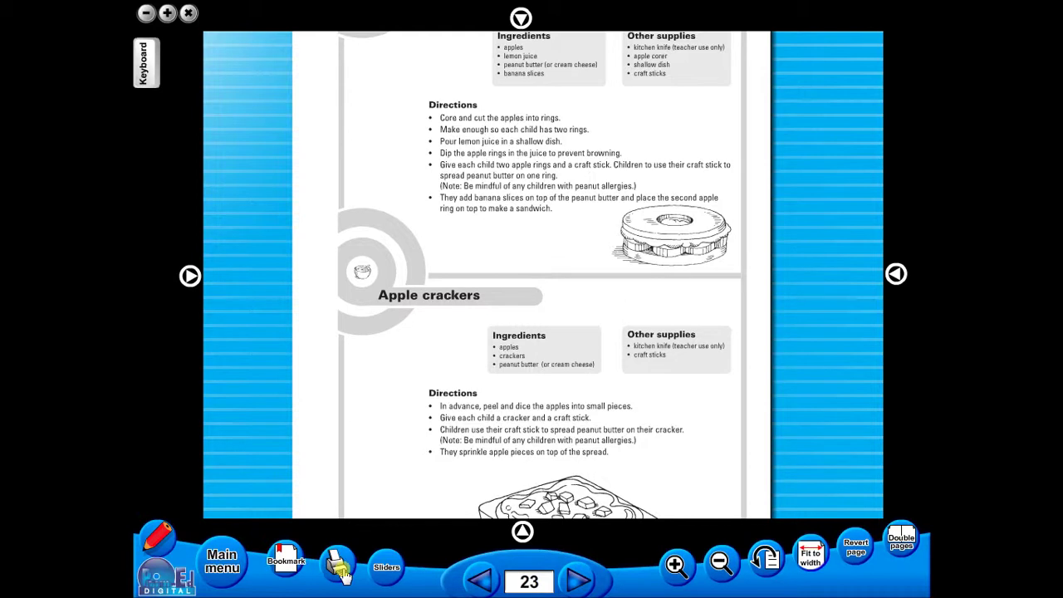
# Step: Print page 23 and close the print options
pyautogui.click(342, 571)
pyautogui.click(278, 323)
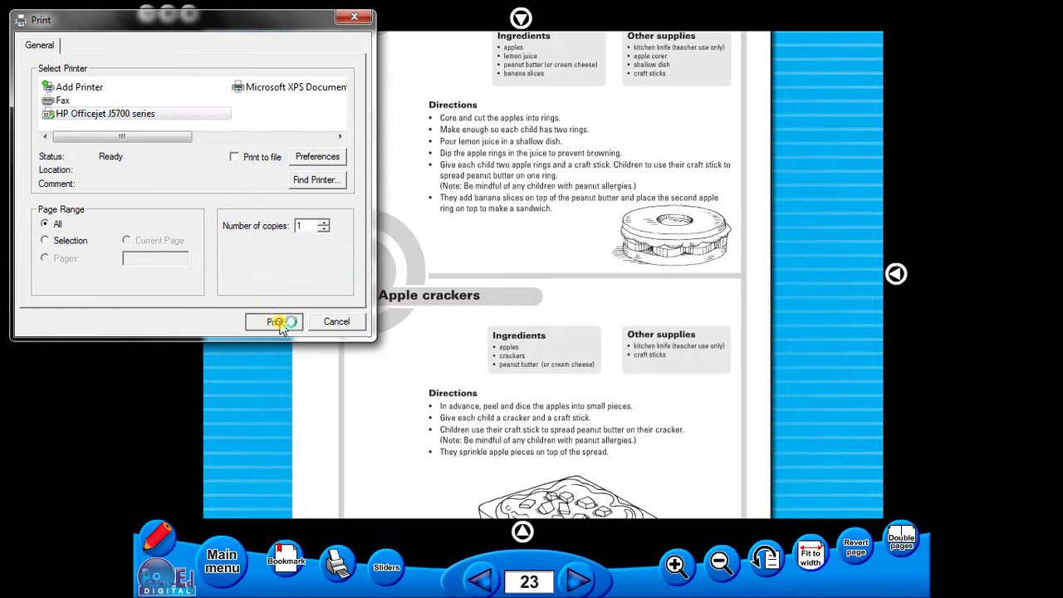
pyautogui.click(337, 324)
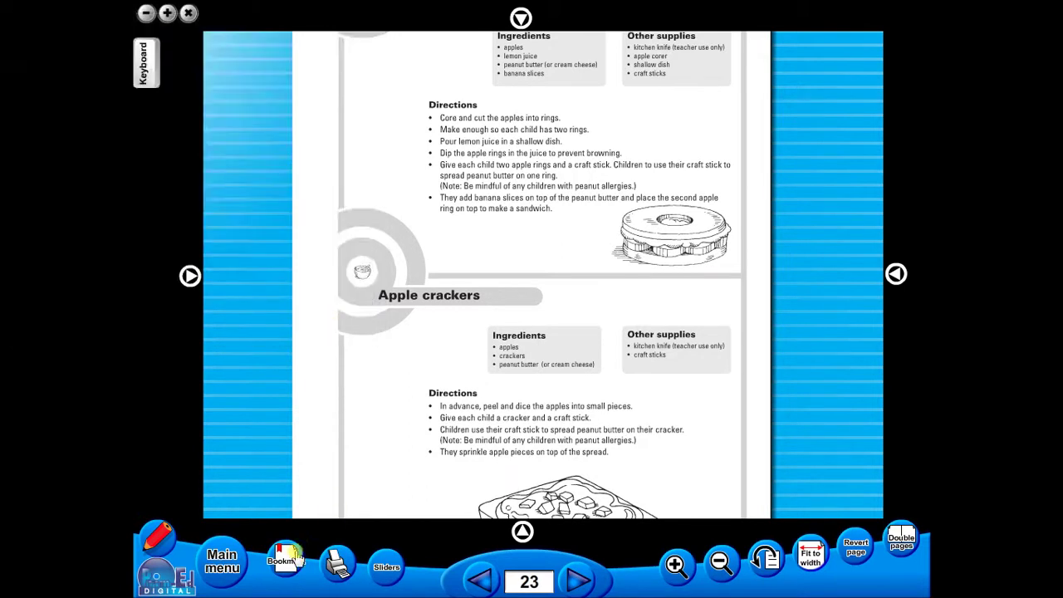
# Step: Bookmark page 23, advance to page 26, then return to page 23 via the bookmark
pyautogui.click(274, 568)
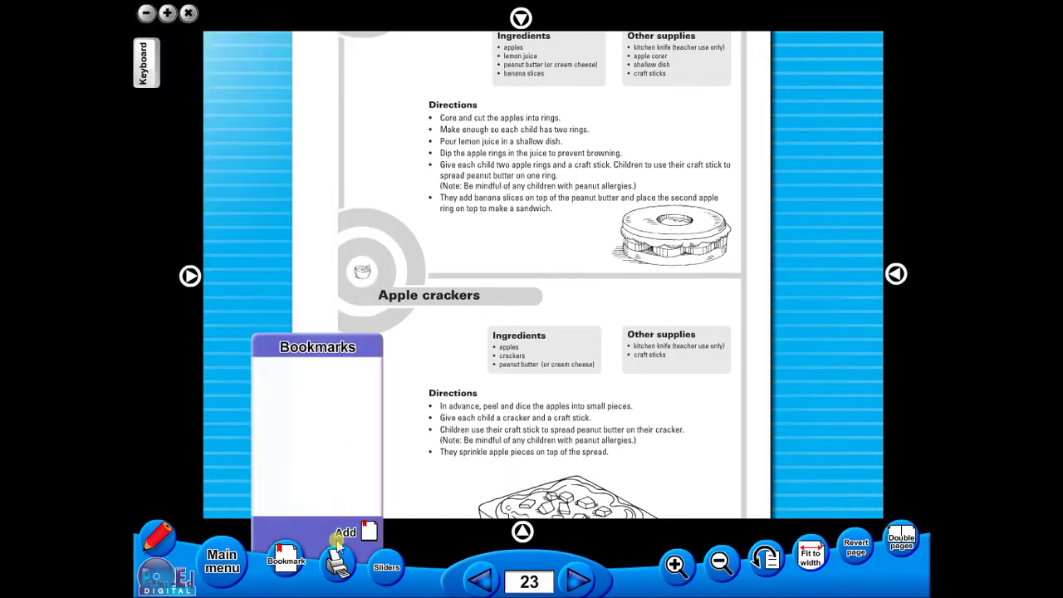
pyautogui.click(344, 533)
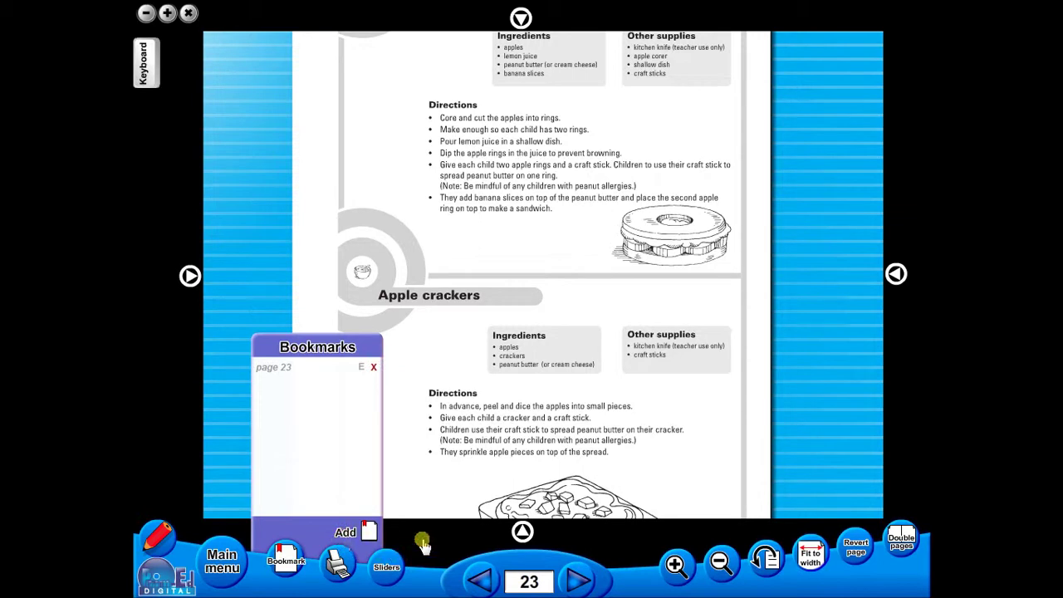
pyautogui.click(577, 584)
pyautogui.click(578, 584)
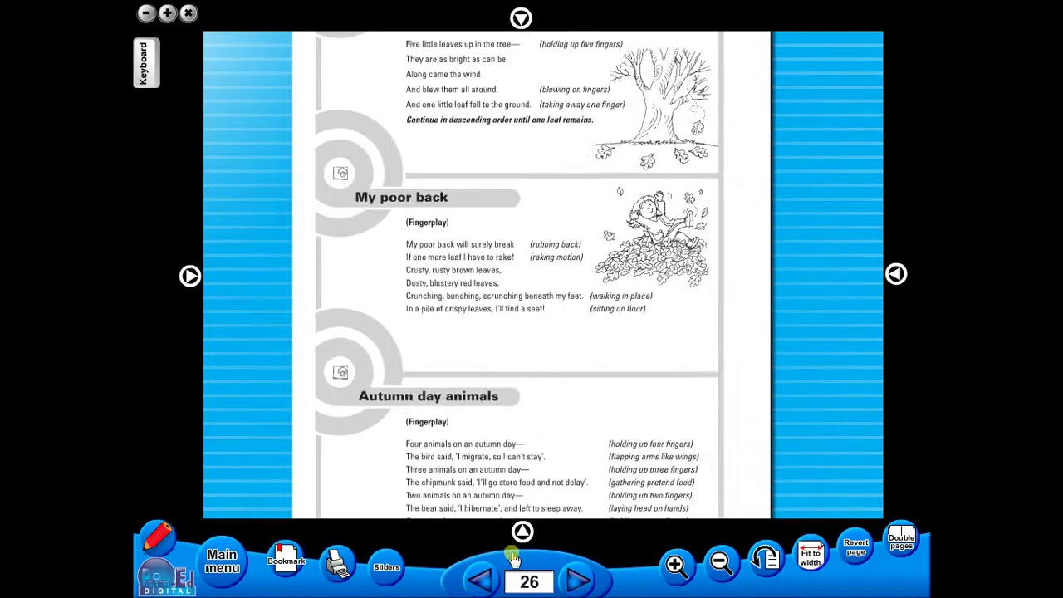
pyautogui.click(286, 558)
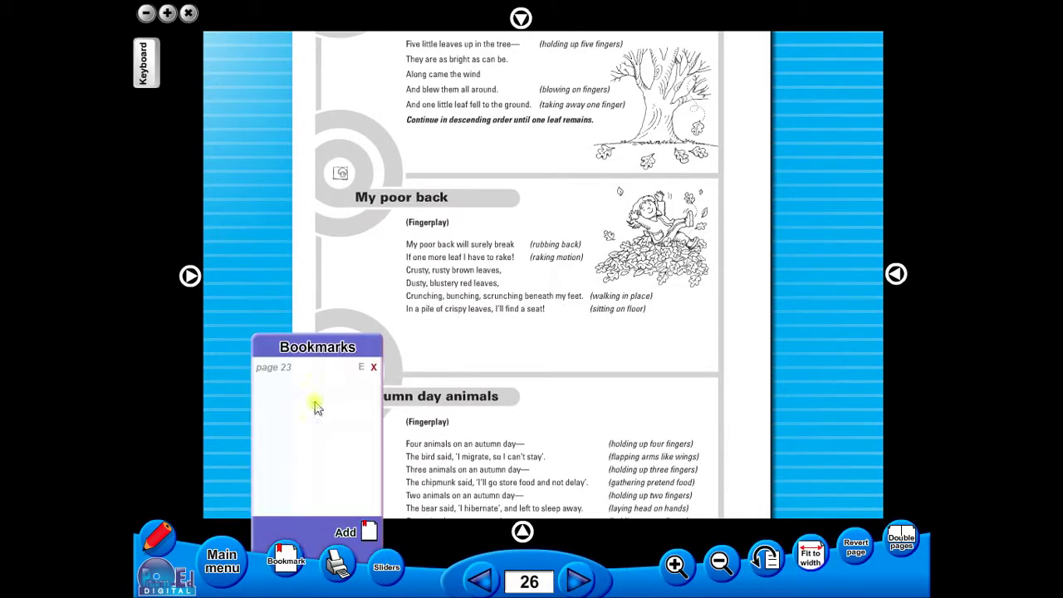
pyautogui.click(275, 367)
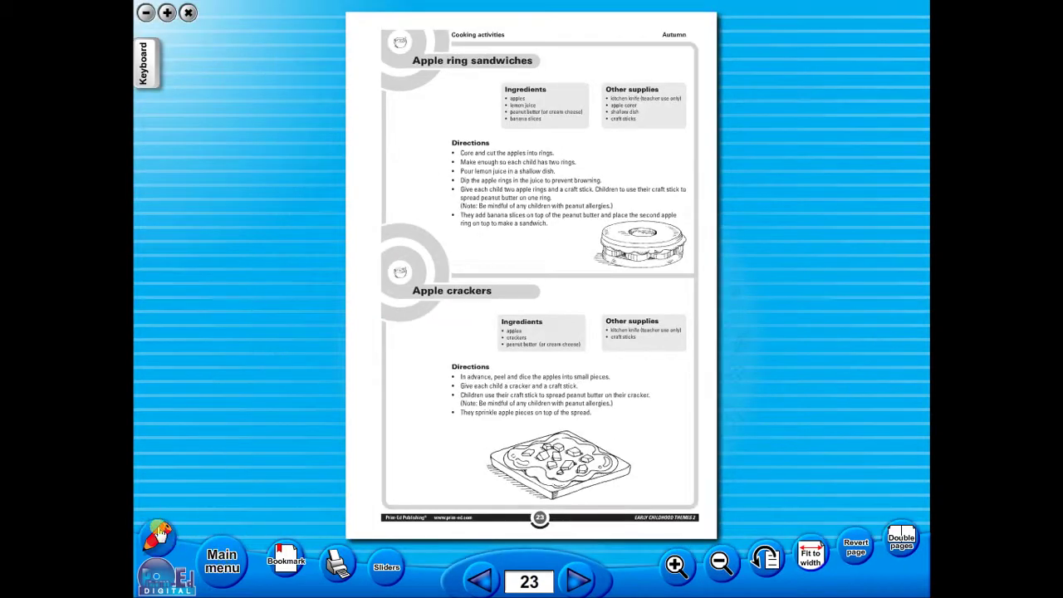
# Step: Zoom in on page 23 and open the annotation tools with the green highlighter chosen
pyautogui.click(677, 564)
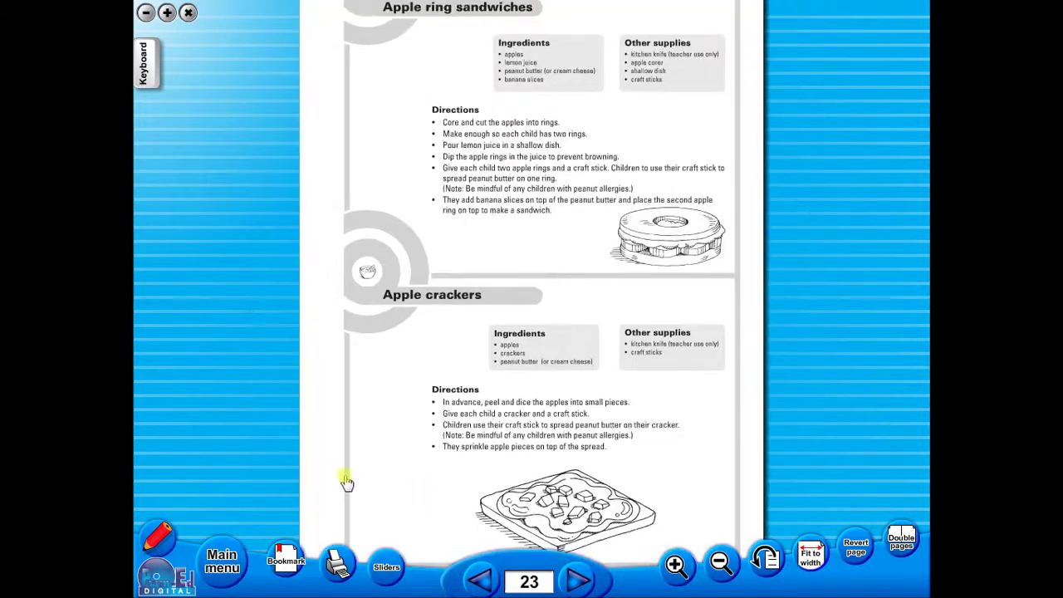
pyautogui.click(160, 536)
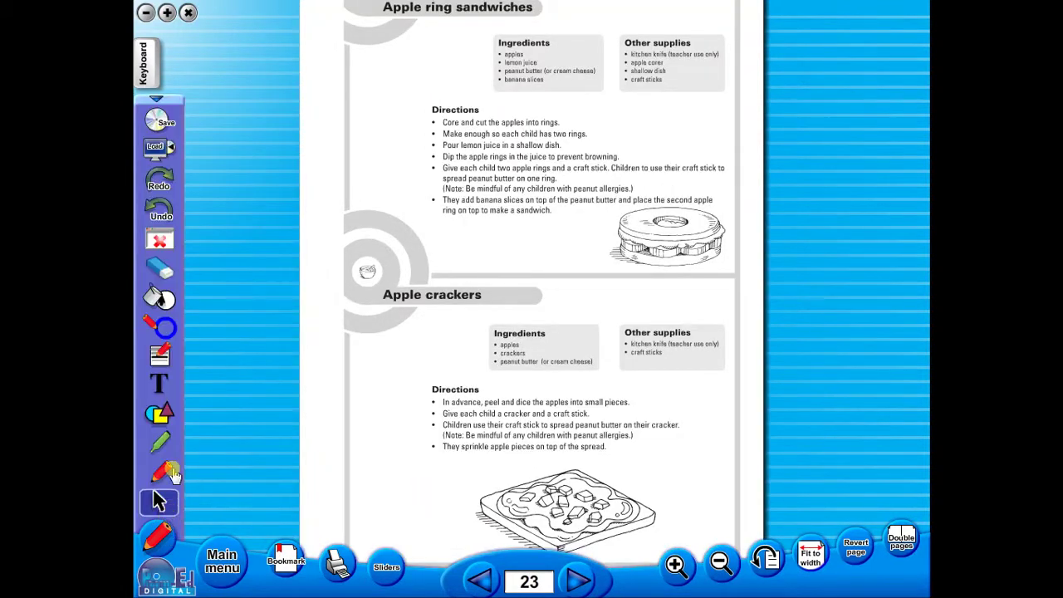
pyautogui.click(162, 441)
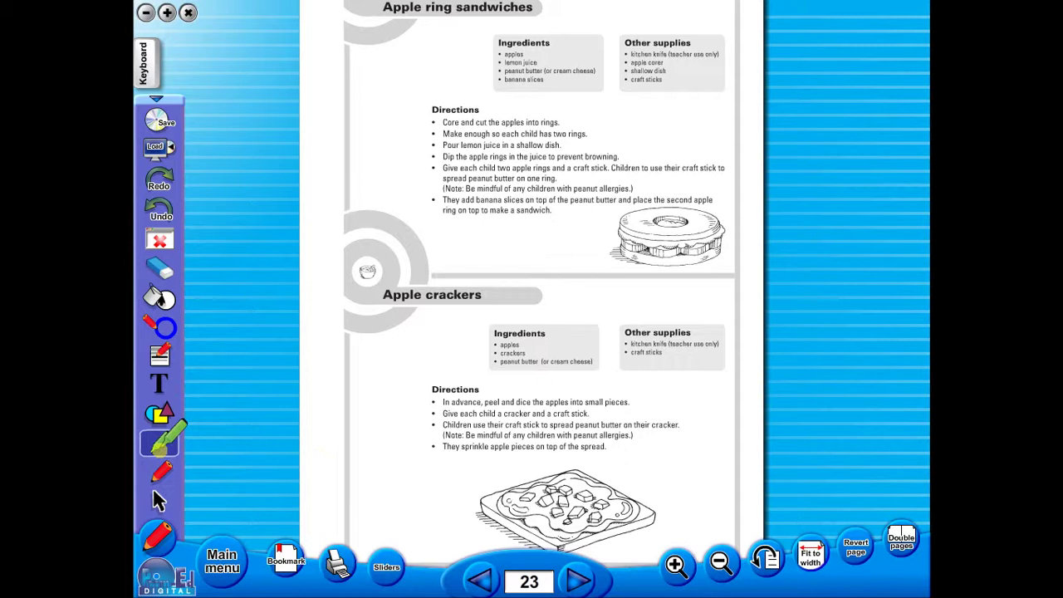
# Step: Draw a small rectangle outline left of the Apple crackers directions
pyautogui.click(171, 416)
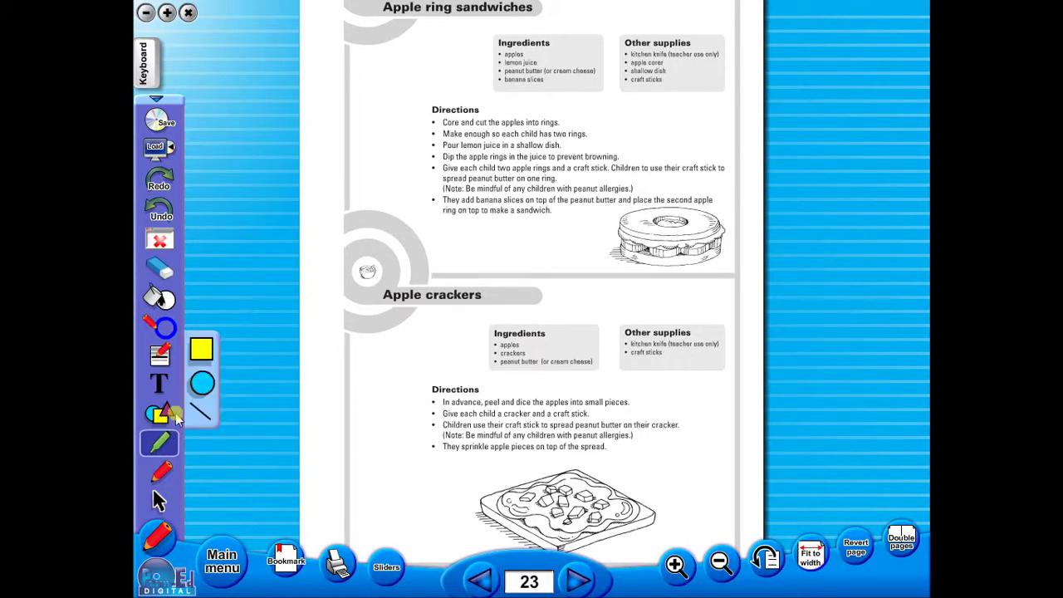
pyautogui.click(201, 351)
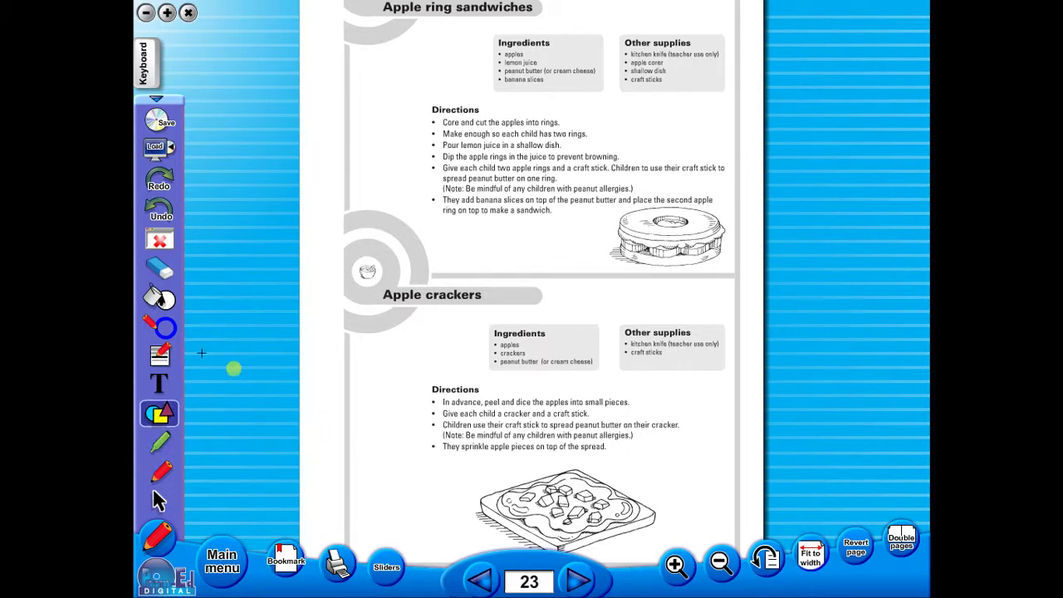
pyautogui.moveTo(333, 416)
pyautogui.mouseDown()
pyautogui.moveTo(385, 463)
pyautogui.moveTo(356, 423)
pyautogui.moveTo(346, 437)
pyautogui.moveTo(365, 451)
pyautogui.mouseUp()
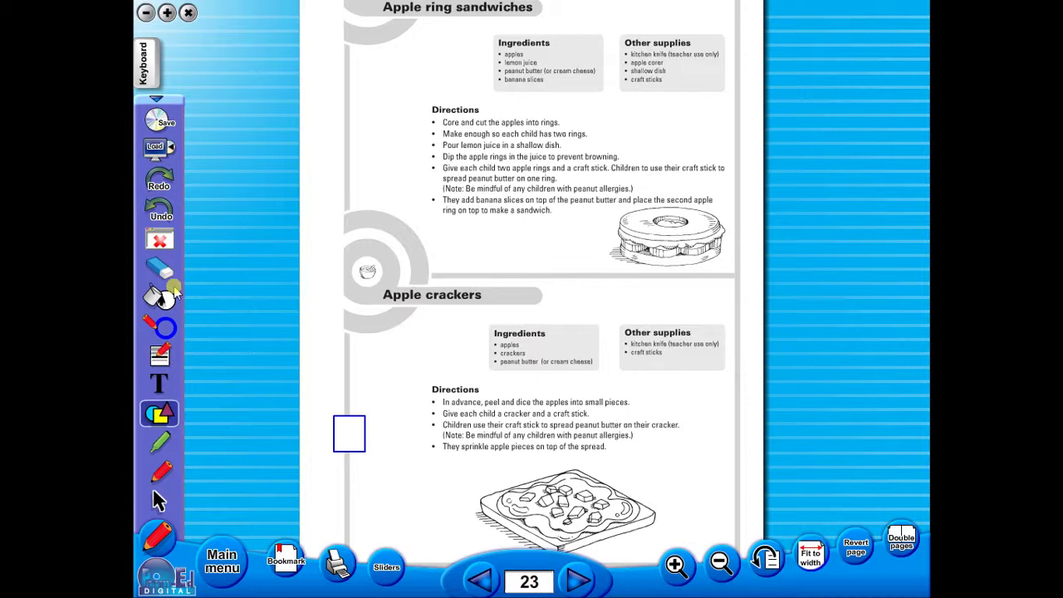
# Step: Change the drawing colour to green
pyautogui.click(160, 356)
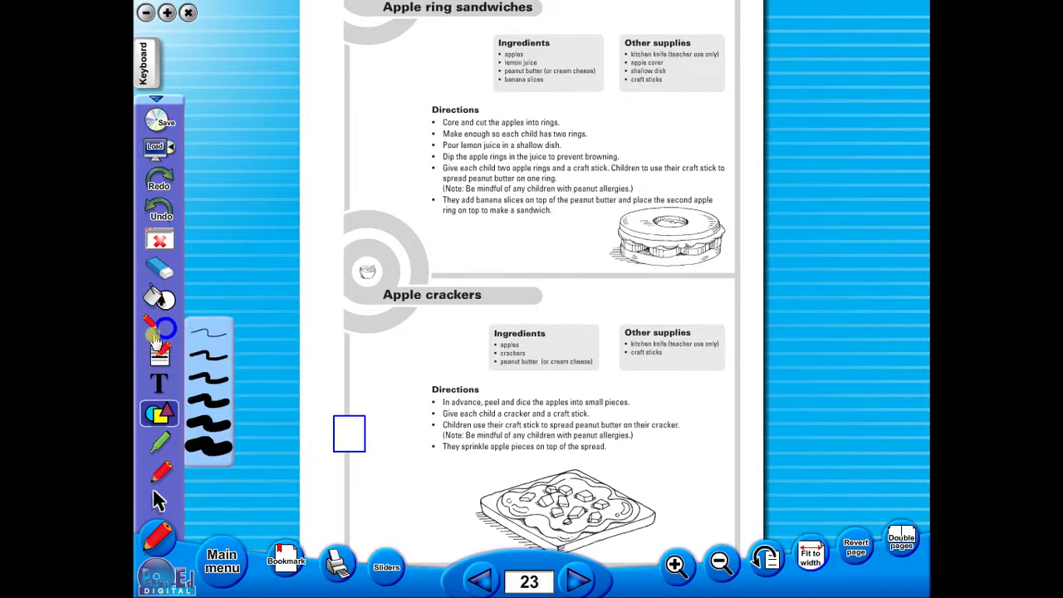
pyautogui.click(162, 329)
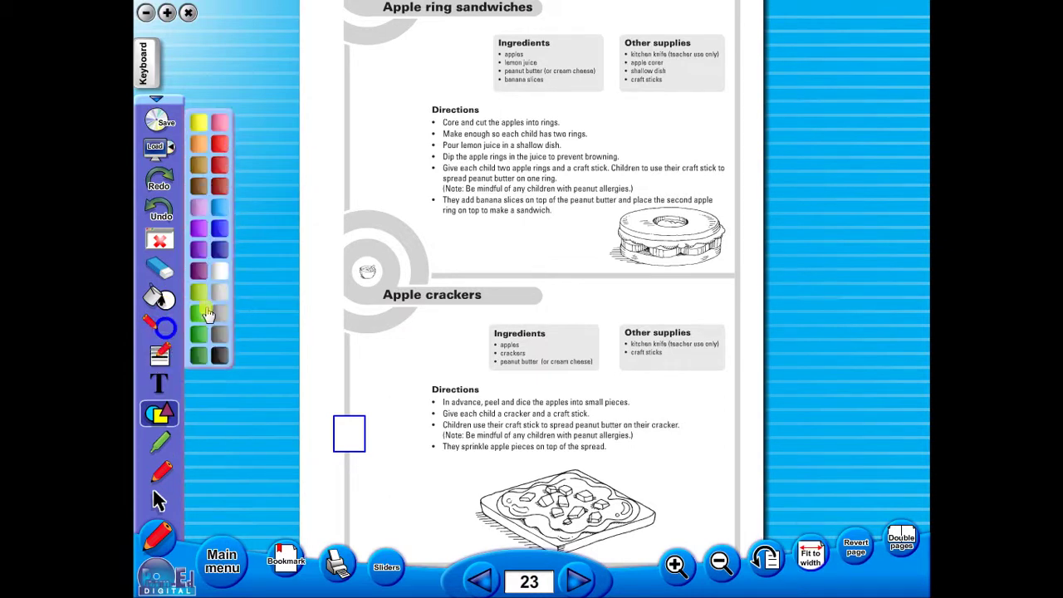
pyautogui.click(199, 314)
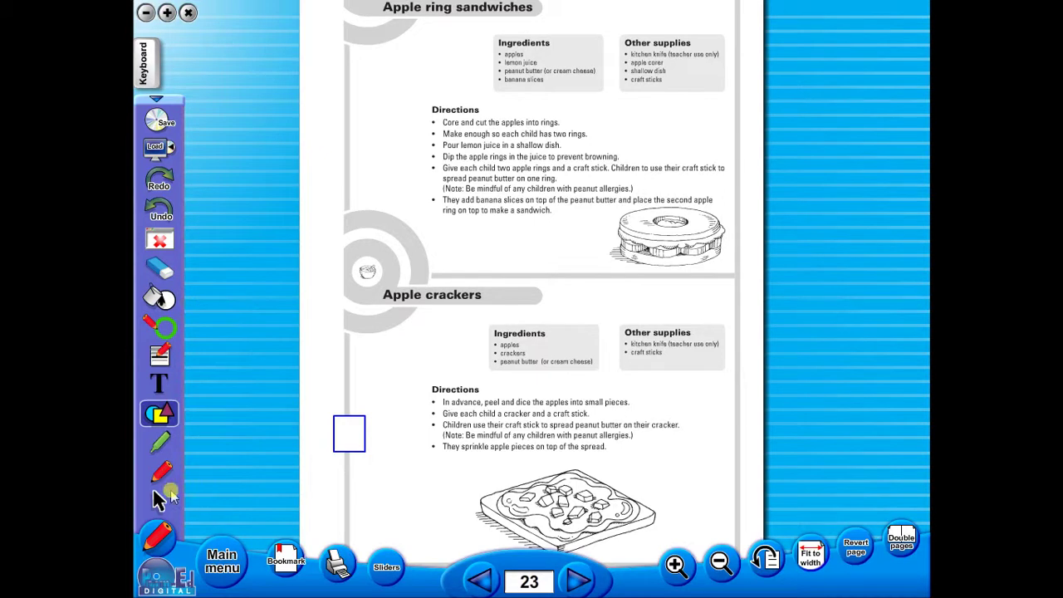
# Step: Highlight 'Core and cut the apples into rings.' and underline 'They add' with the thinnest pen
pyautogui.click(159, 442)
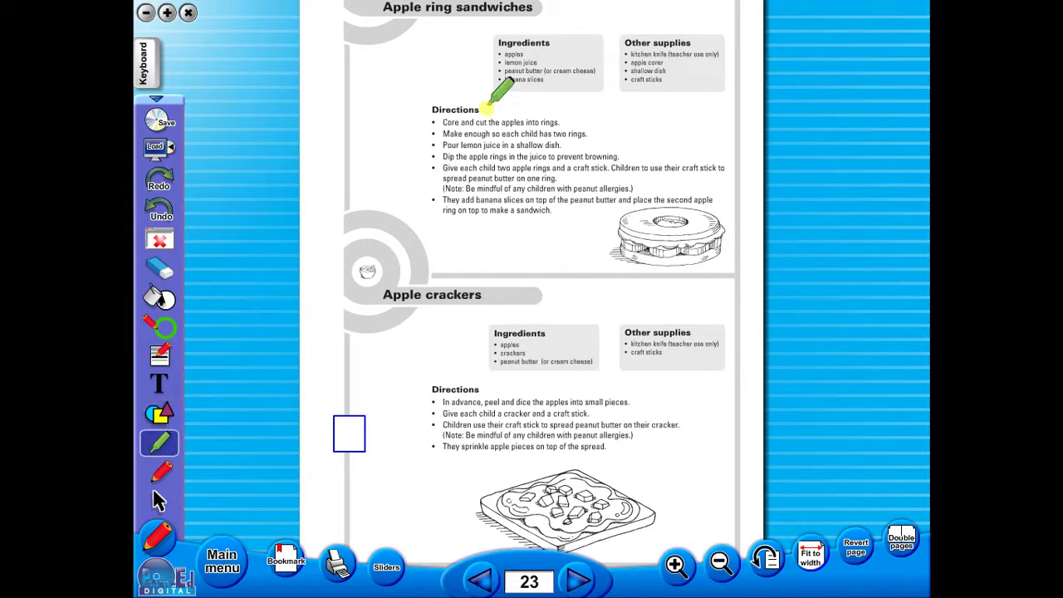
pyautogui.moveTo(444, 124); pyautogui.dragTo(586, 123)
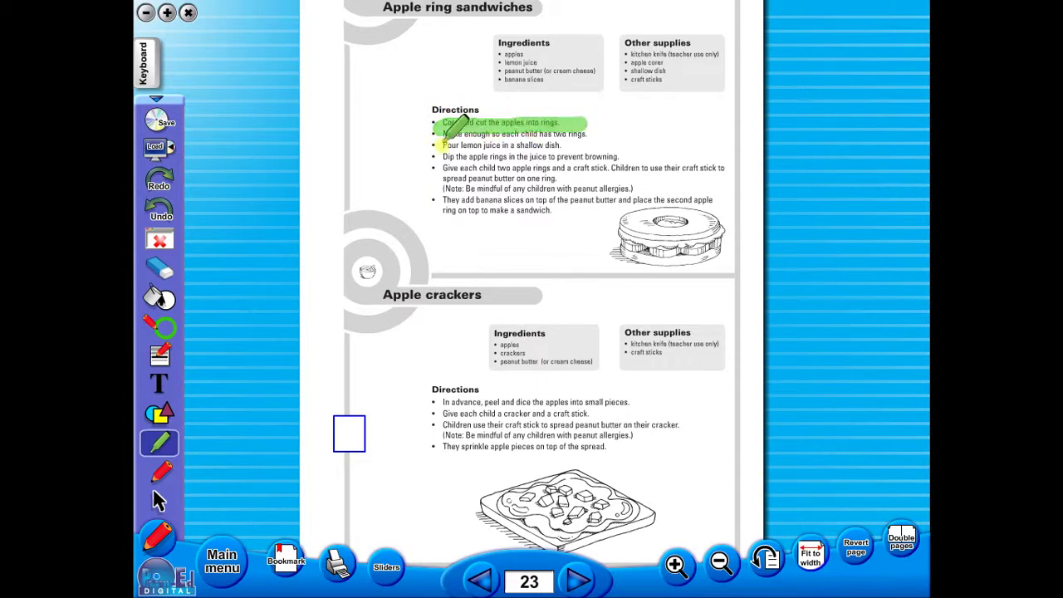
pyautogui.click(161, 475)
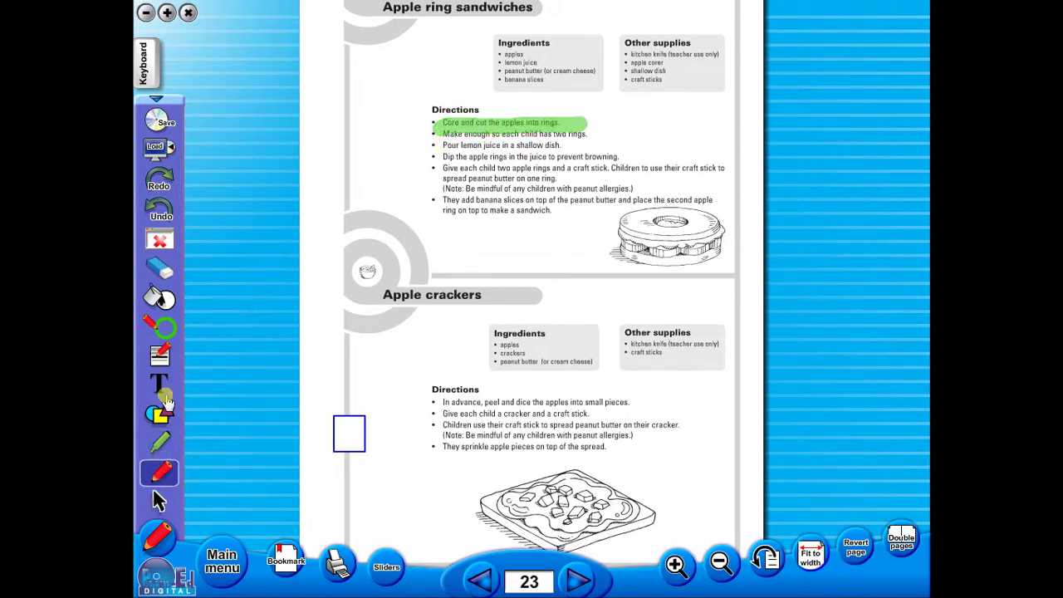
pyautogui.click(199, 334)
pyautogui.moveTo(444, 204); pyautogui.dragTo(550, 215)
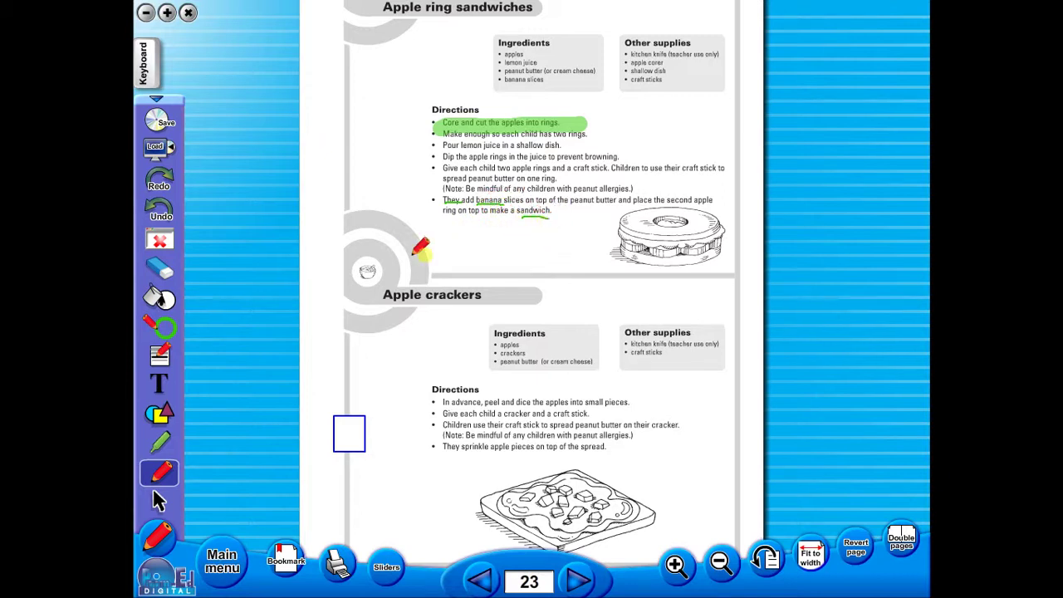
# Step: Undo the last three annotations, then redo one
pyautogui.click(162, 215)
pyautogui.click(162, 214)
pyautogui.click(162, 216)
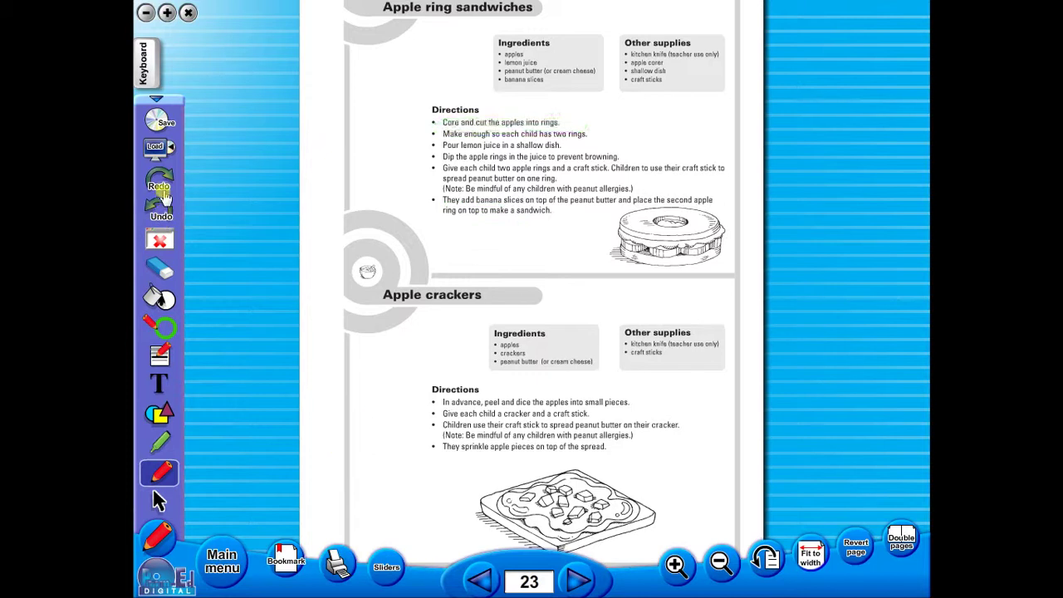
pyautogui.click(160, 178)
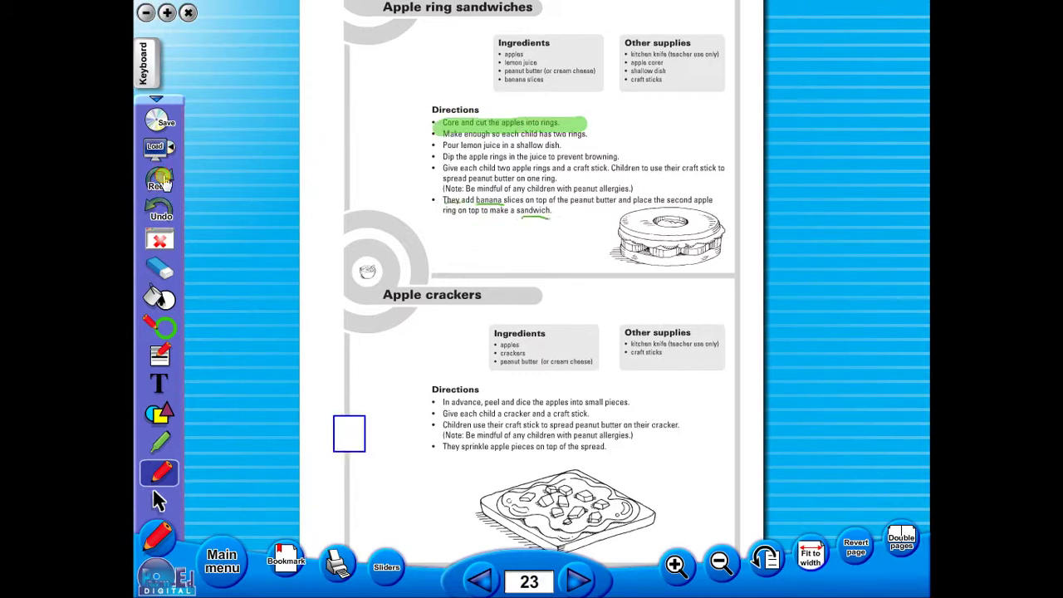
# Step: Erase the highlight and underlines from the recipe directions
pyautogui.click(168, 266)
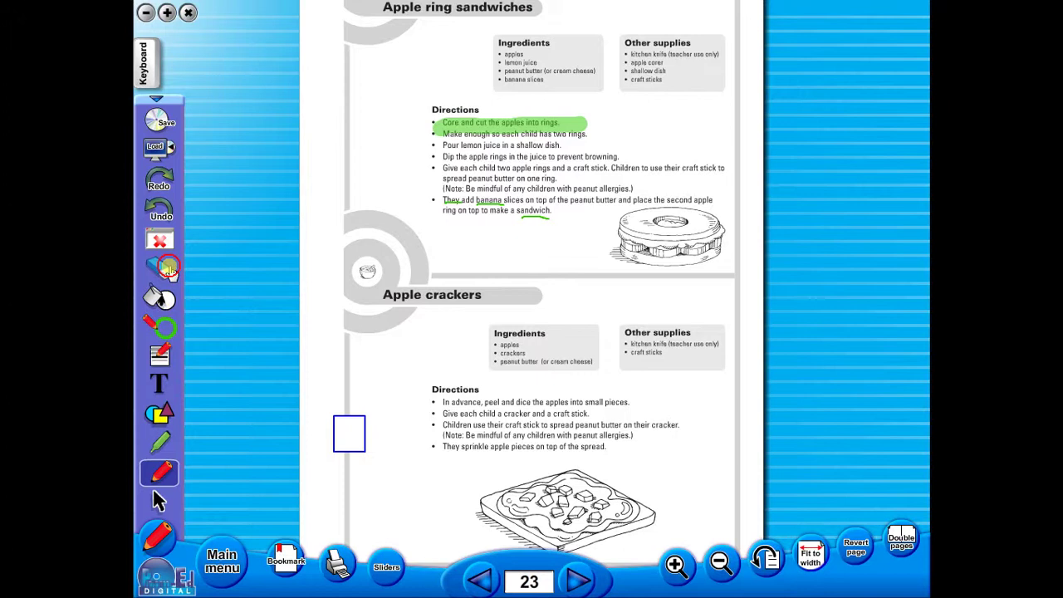
pyautogui.click(166, 267)
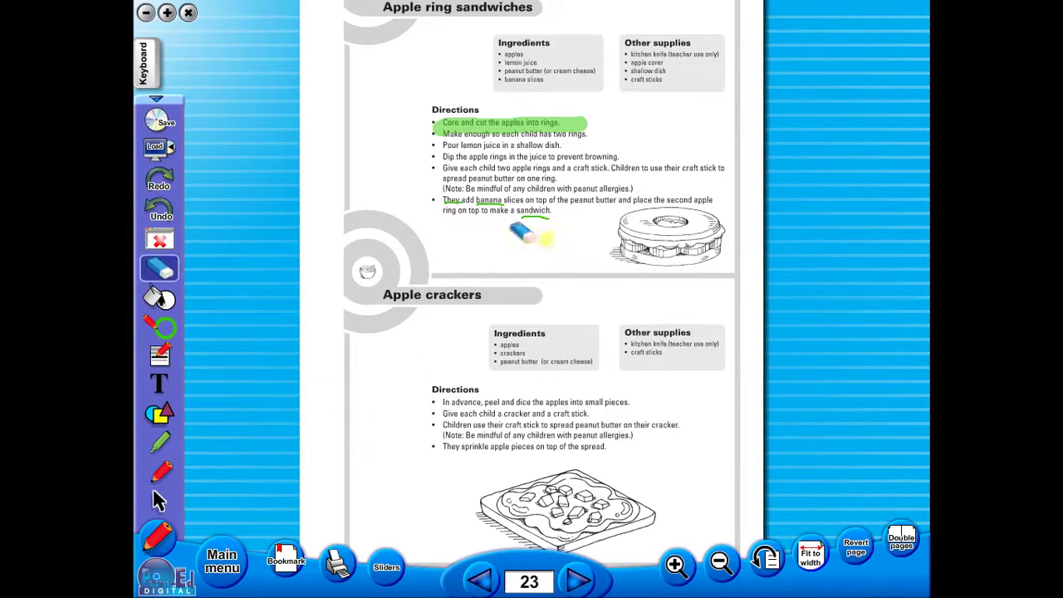
pyautogui.moveTo(522, 233)
pyautogui.mouseDown()
pyautogui.moveTo(477, 213)
pyautogui.moveTo(474, 131)
pyautogui.mouseUp()
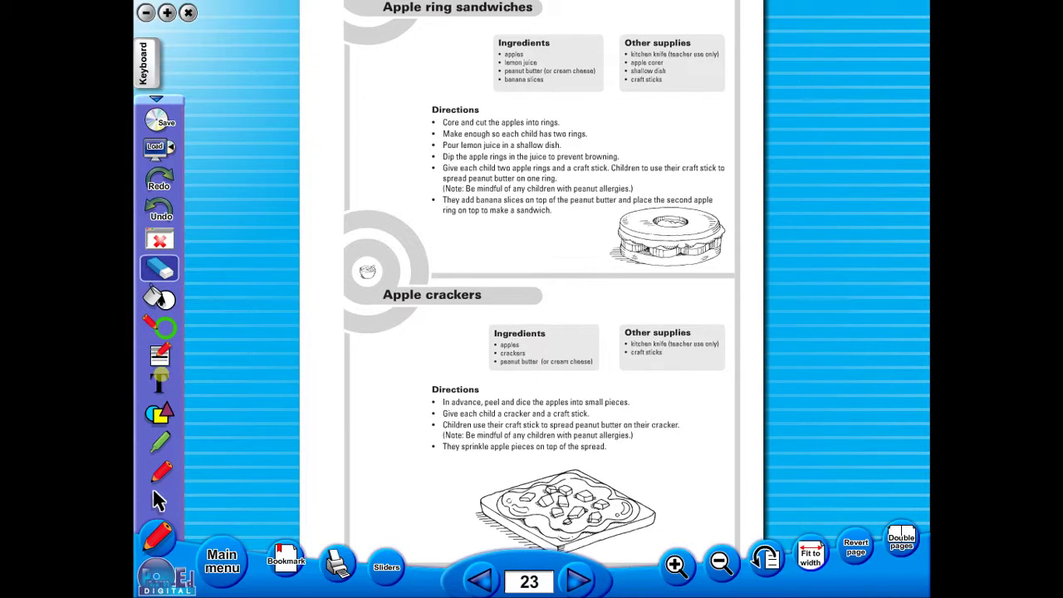
# Step: Add an 'additional info' text box left of the Ingredients box, then open the save window
pyautogui.click(159, 376)
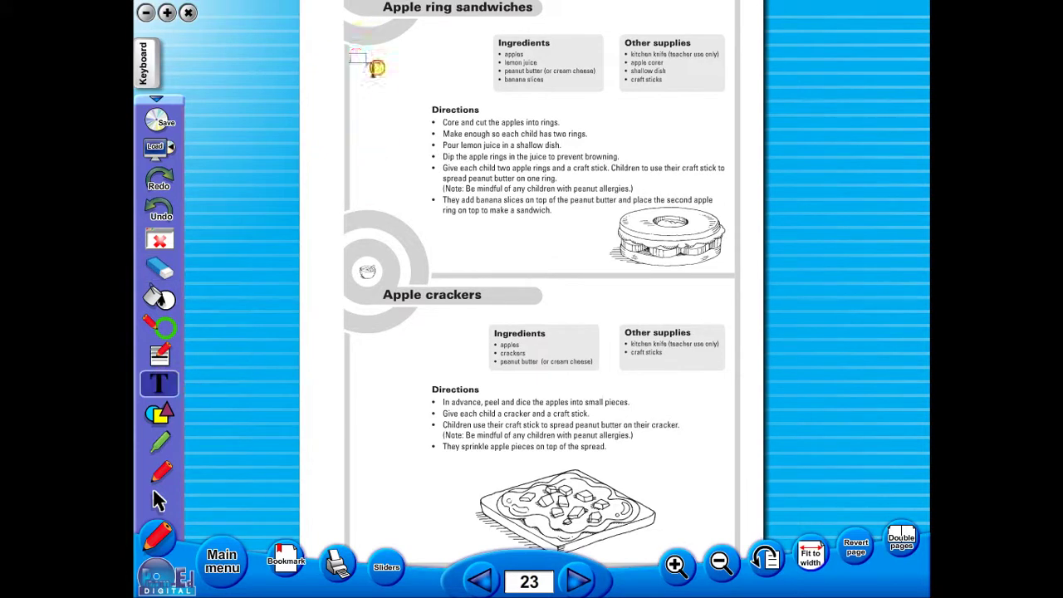
pyautogui.moveTo(376, 68)
pyautogui.mouseDown()
pyautogui.moveTo(450, 107)
pyautogui.moveTo(450, 93)
pyautogui.mouseUp()
pyautogui.write('additional info')
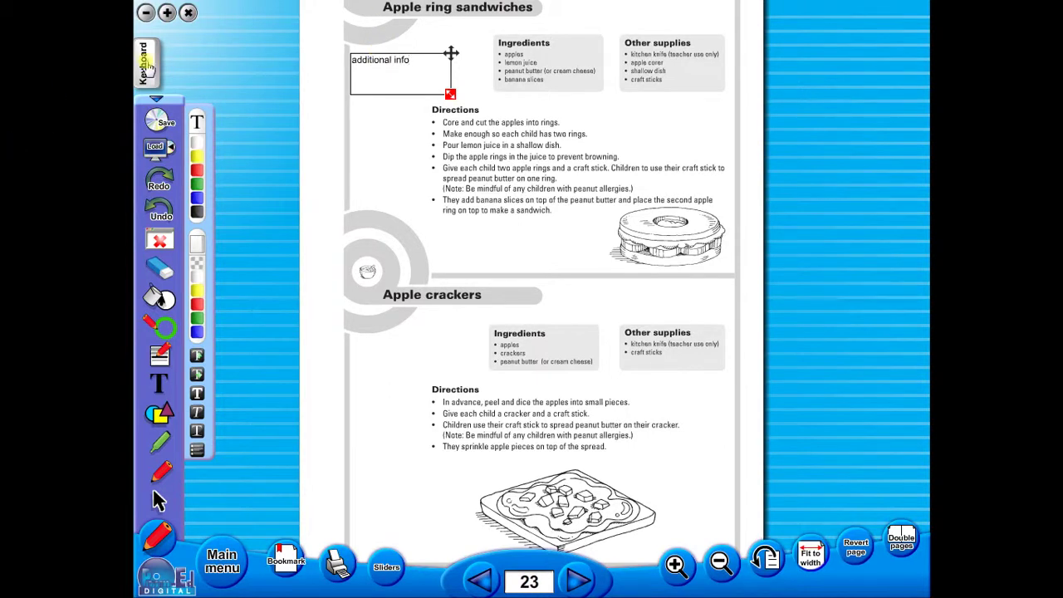
pyautogui.click(157, 125)
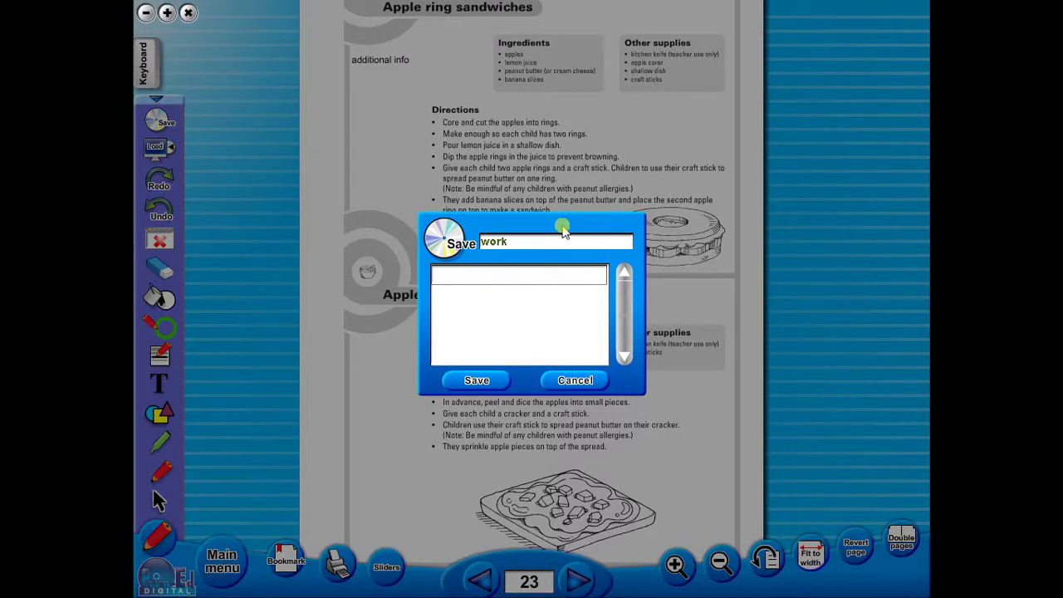
# Step: Close the Save window and bring up the on-screen keyboard for editing text boxes
pyautogui.click(573, 381)
pyautogui.click(142, 68)
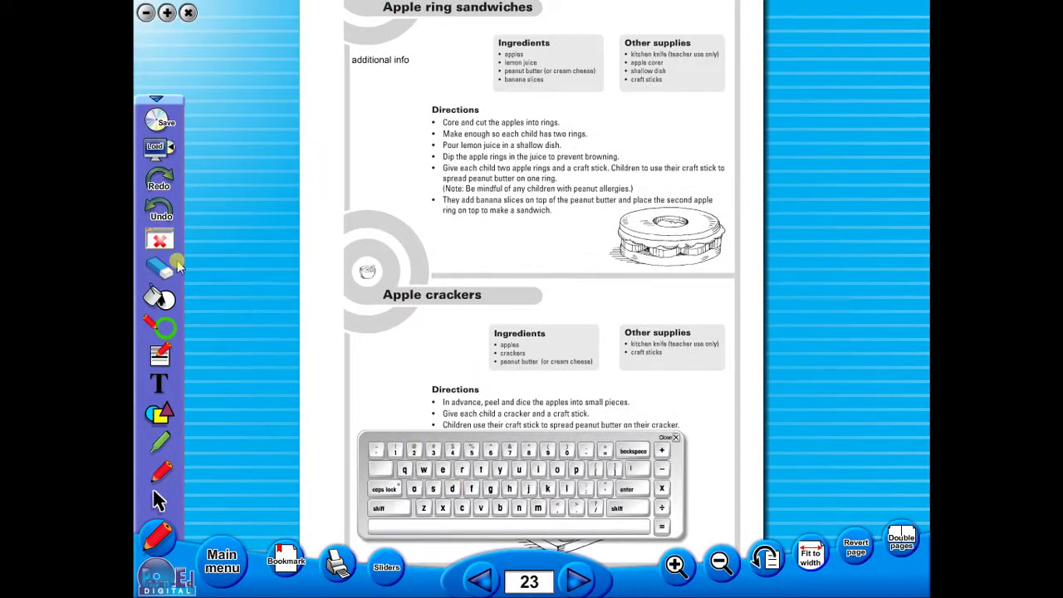
pyautogui.click(158, 386)
# Step: Change the Apple ring sandwiches note from 'additional info' to 'additional text'
pyautogui.click(384, 70)
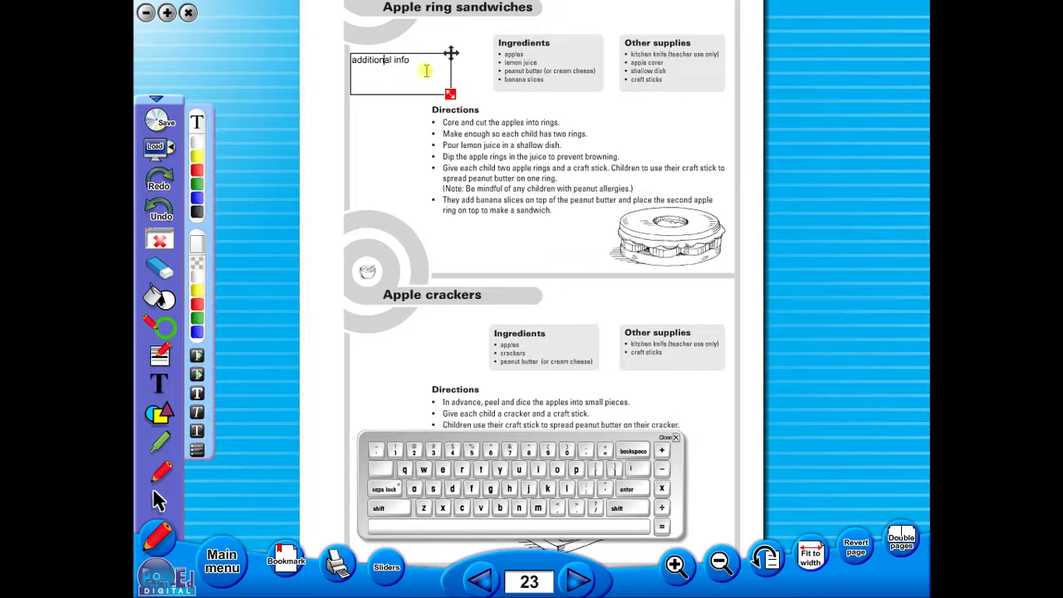
pyautogui.click(628, 458)
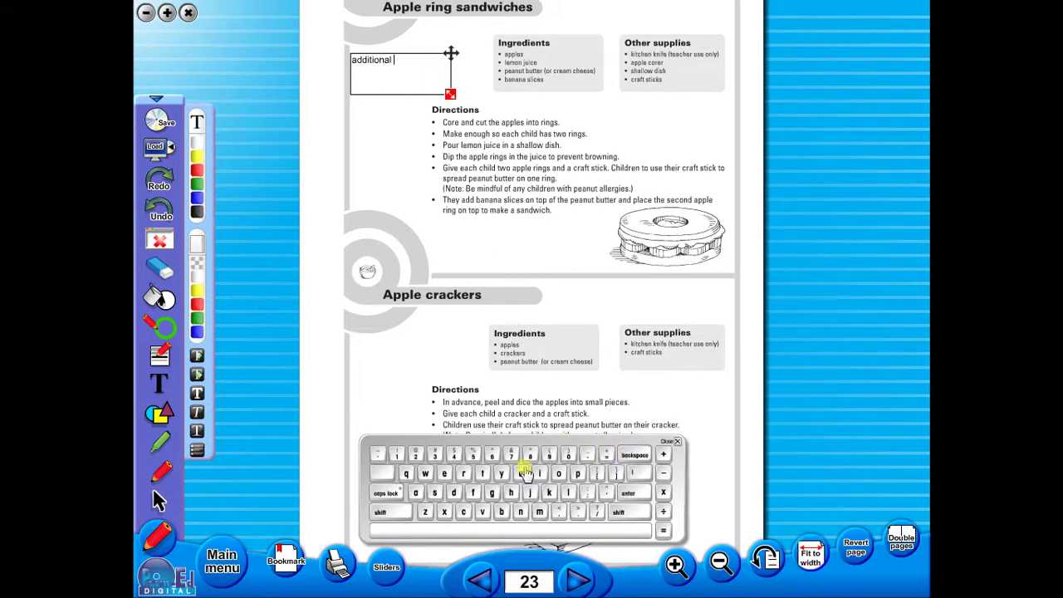
pyautogui.click(517, 473)
pyautogui.click(448, 474)
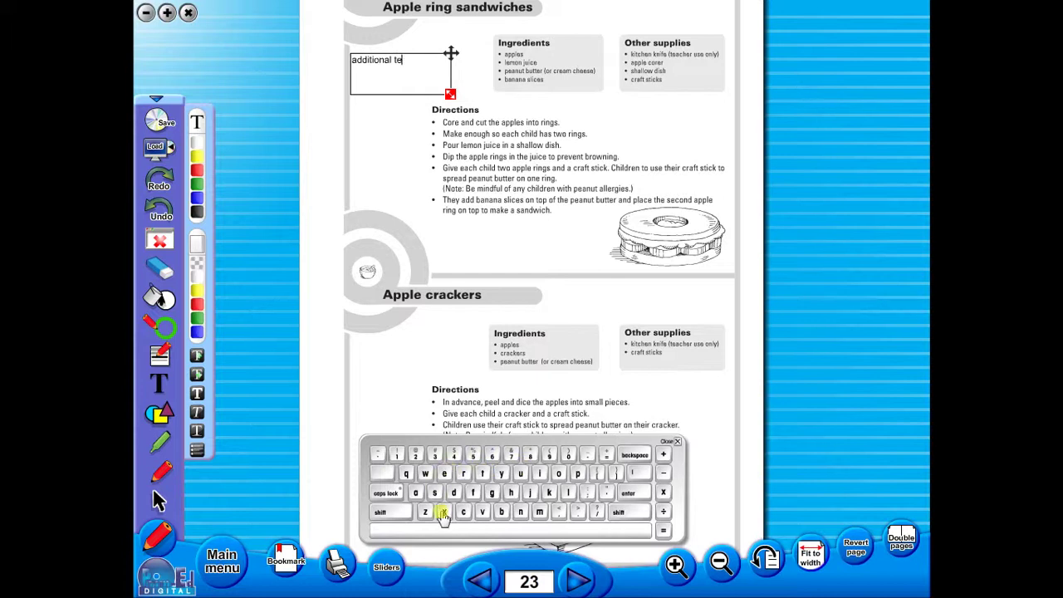
pyautogui.click(443, 511)
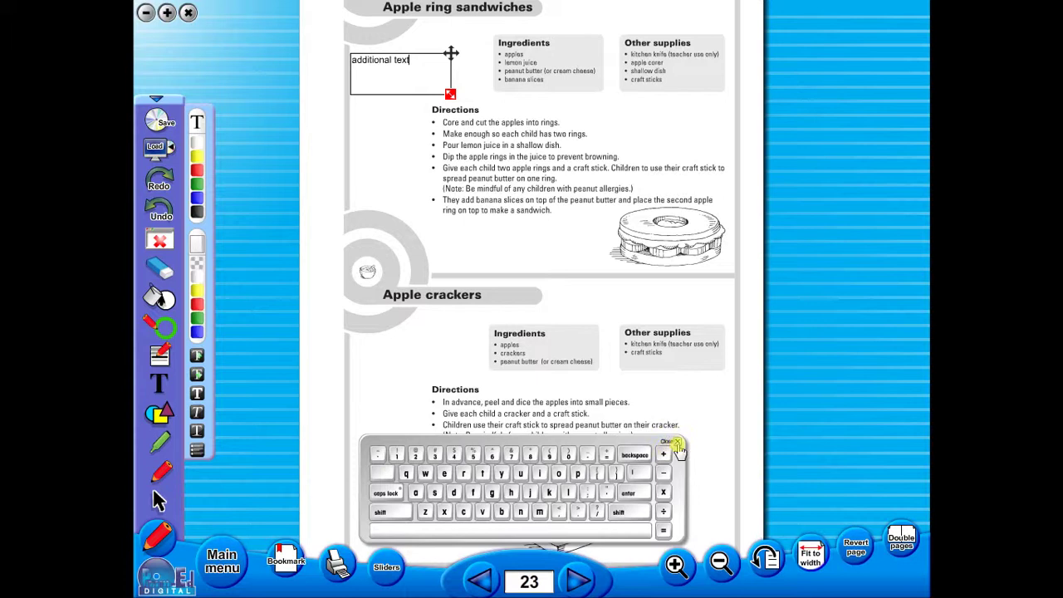
pyautogui.click(675, 443)
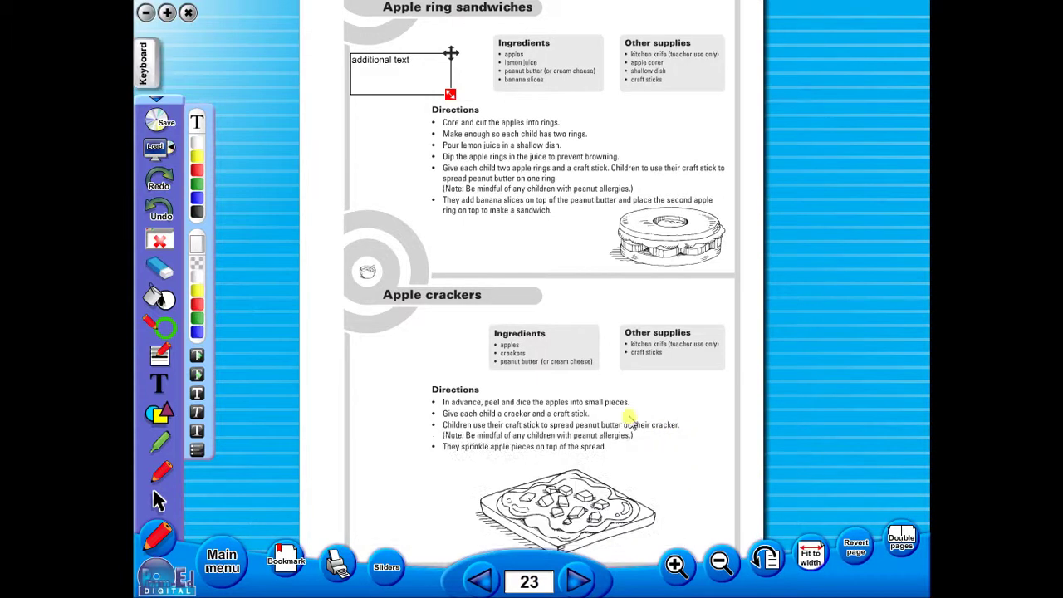
# Step: Go back to the book's main menu and glance at the bookmarks list
pyautogui.click(212, 566)
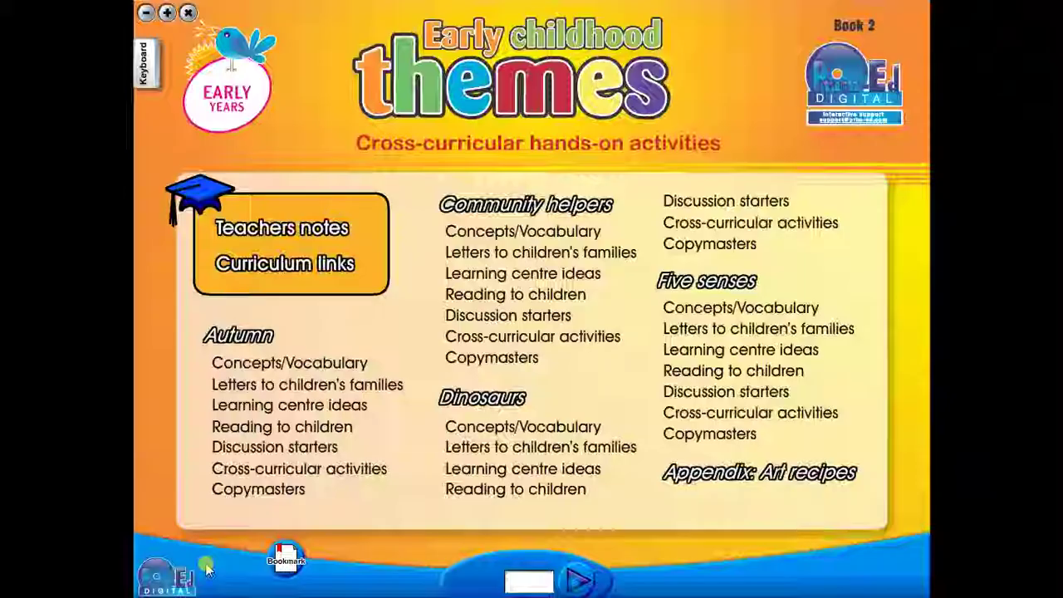
pyautogui.click(287, 565)
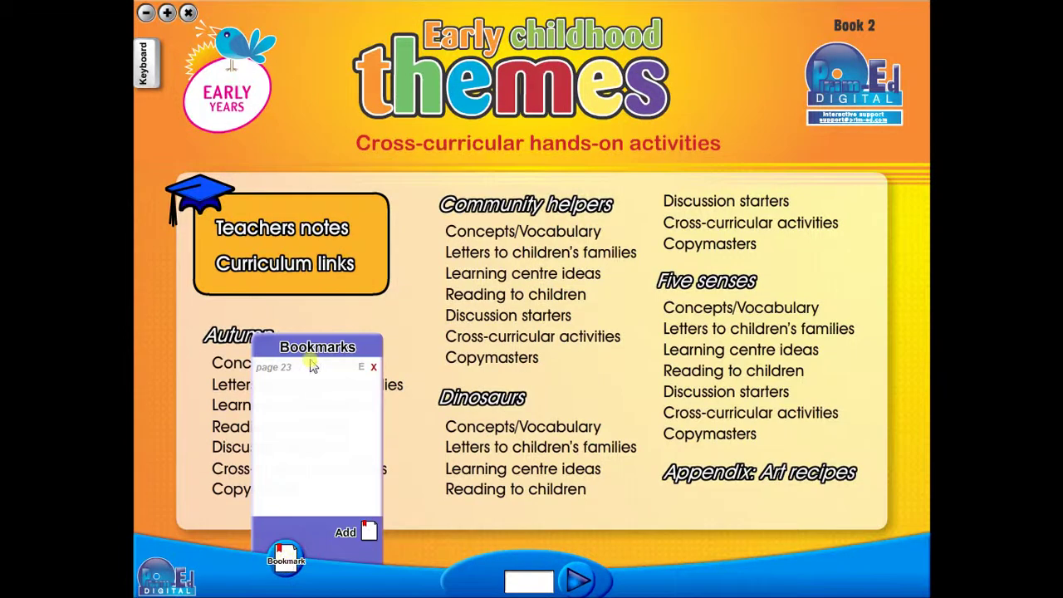
pyautogui.click(392, 567)
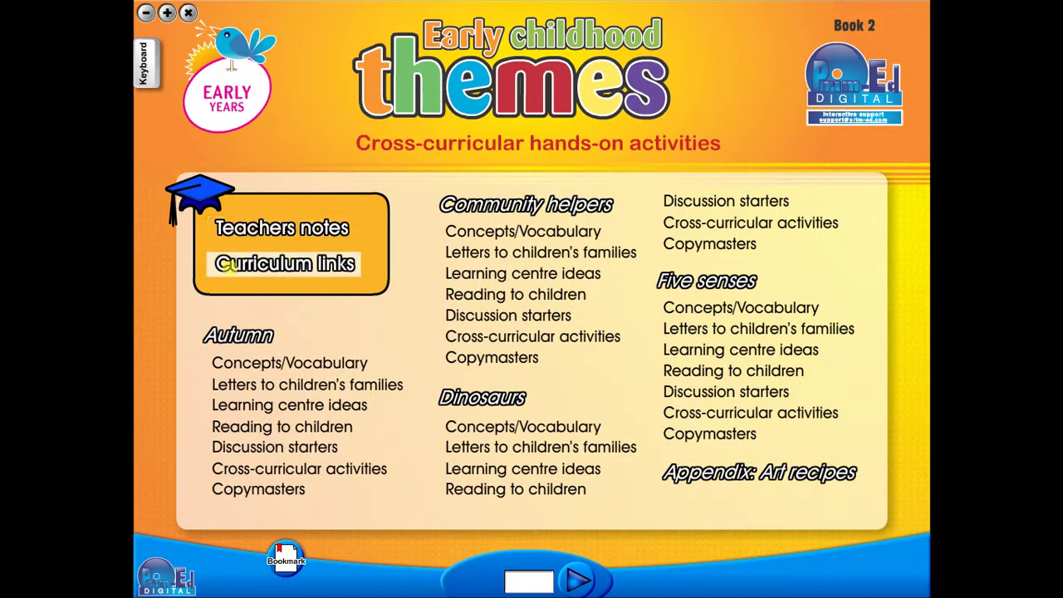
# Step: View Teachers notes as double pages up to the Autumn spread (pages 2–3), then return to the main menu
pyautogui.click(252, 235)
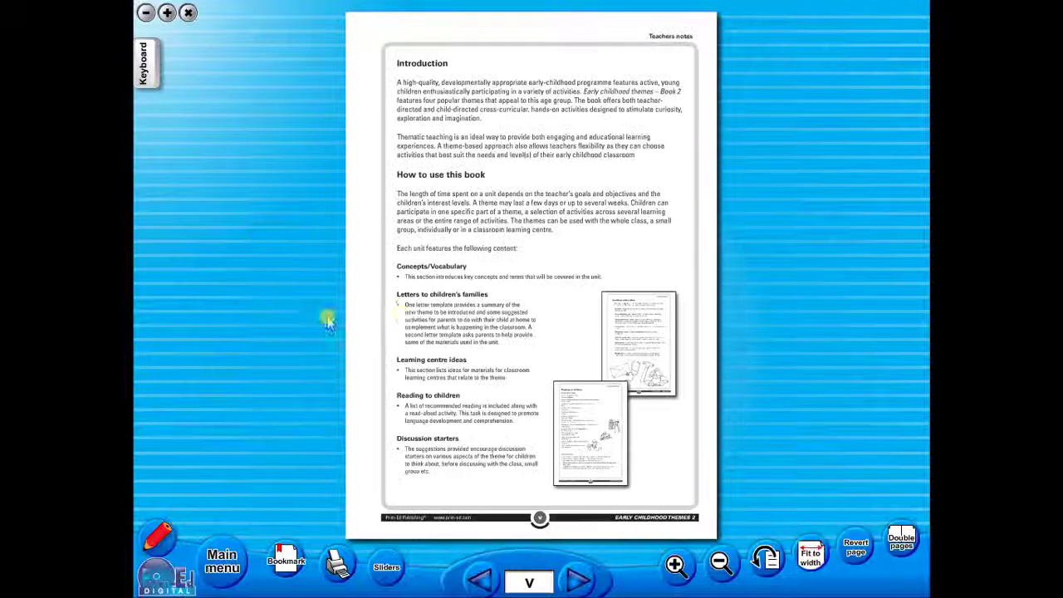
pyautogui.click(897, 547)
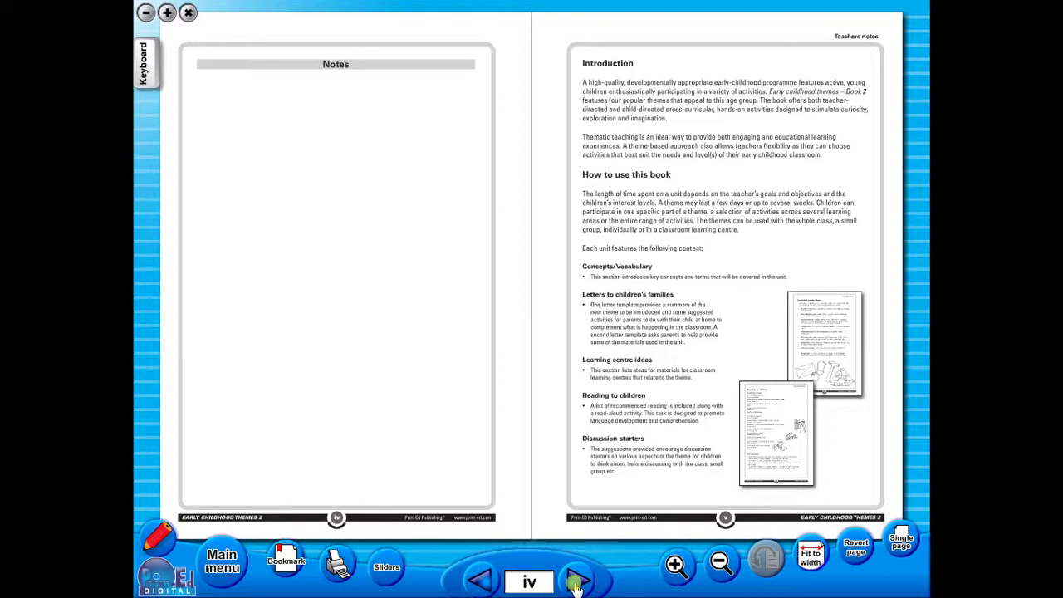
pyautogui.click(582, 581)
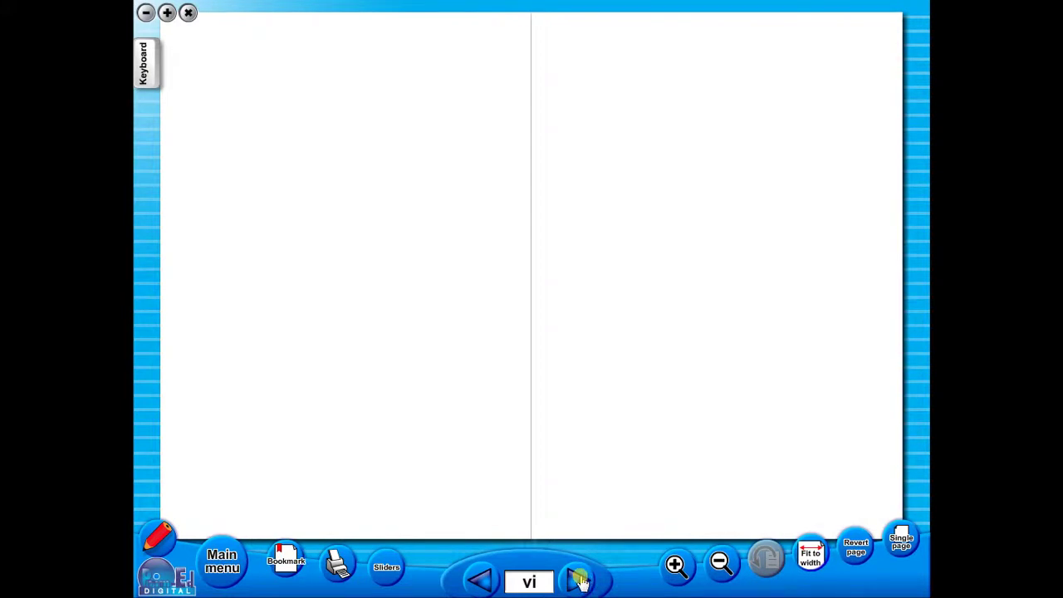
pyautogui.click(579, 582)
pyautogui.click(579, 580)
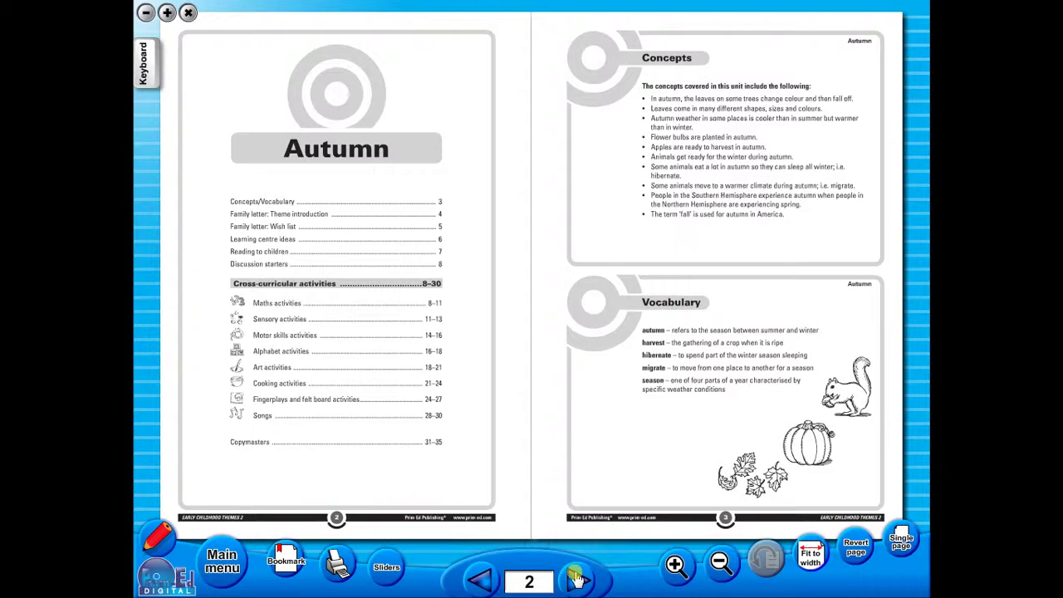
pyautogui.click(221, 559)
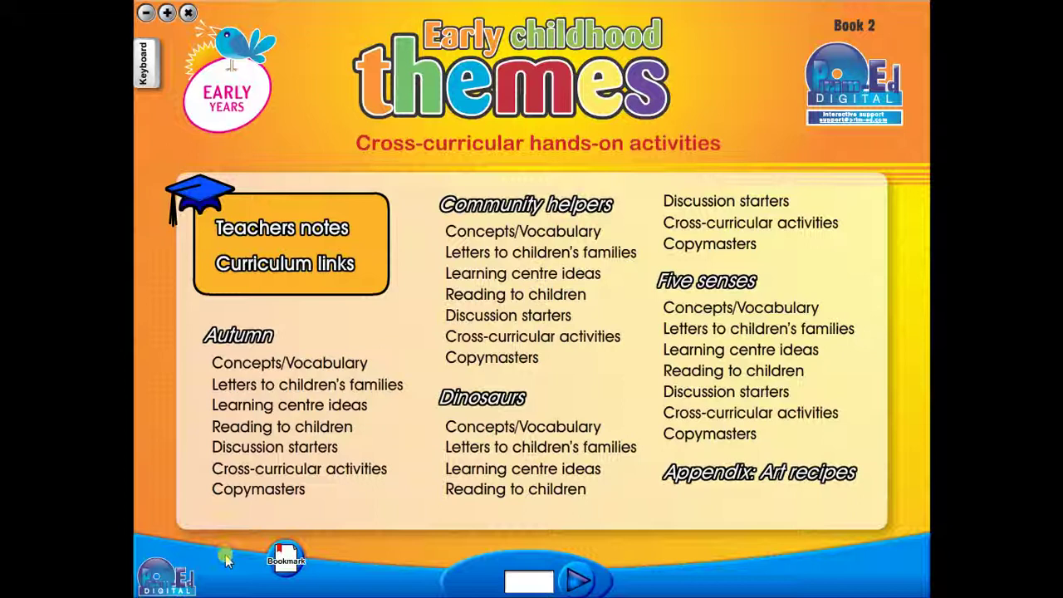